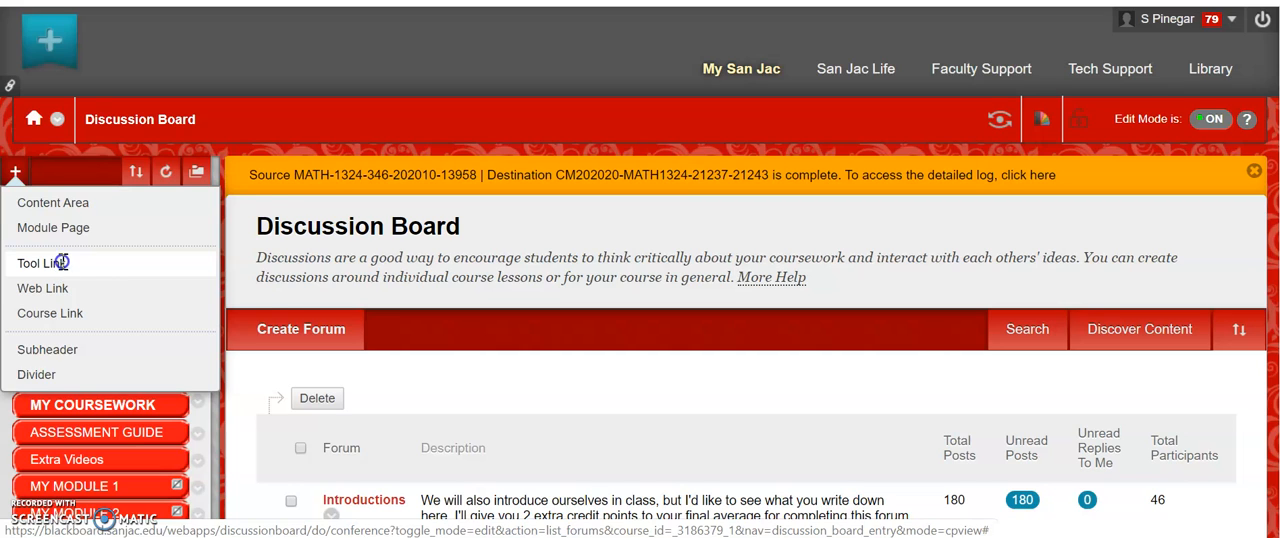
Add a Discussion Board tool link named "Discussion Board" to the course menu
{"action": "left_click", "coordinate": [62, 262]}
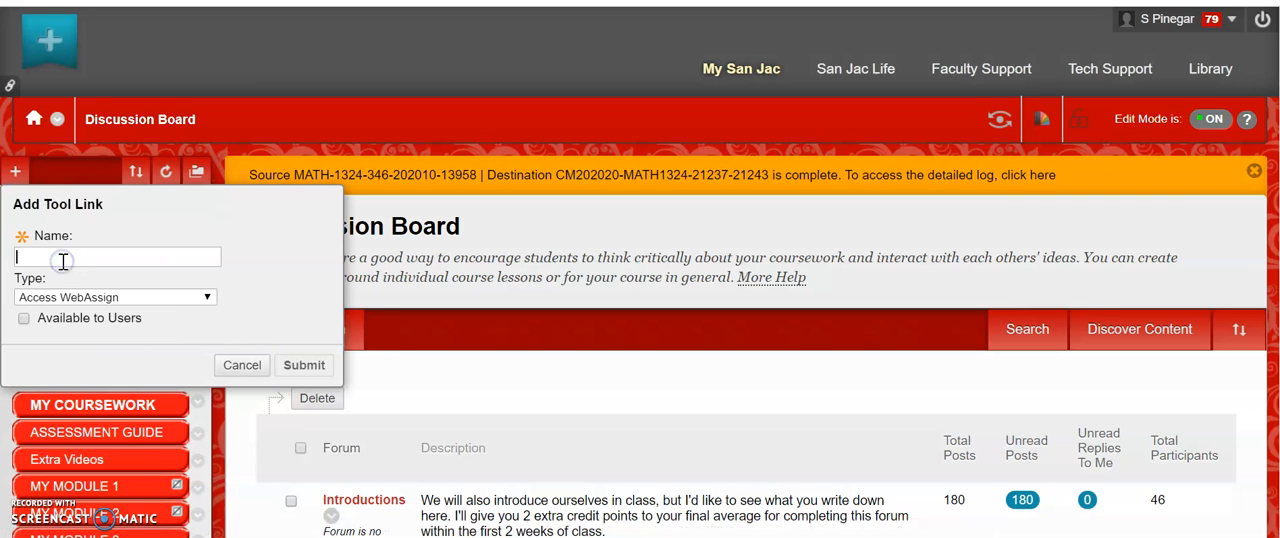
{"action": "left_click", "coordinate": [207, 297]}
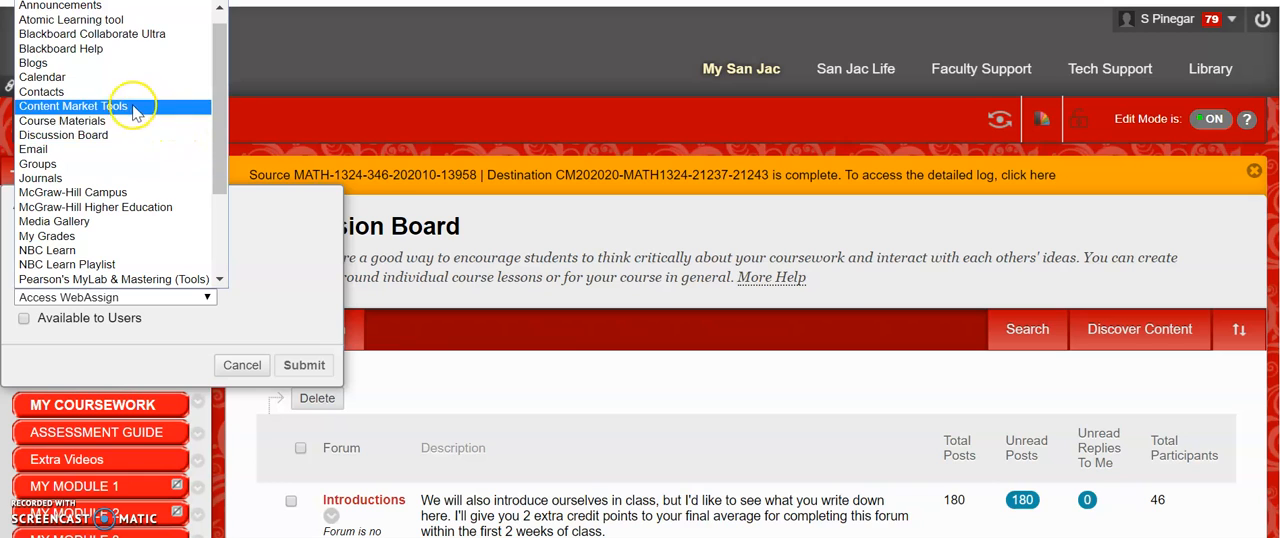
{"action": "left_click", "coordinate": [92, 136]}
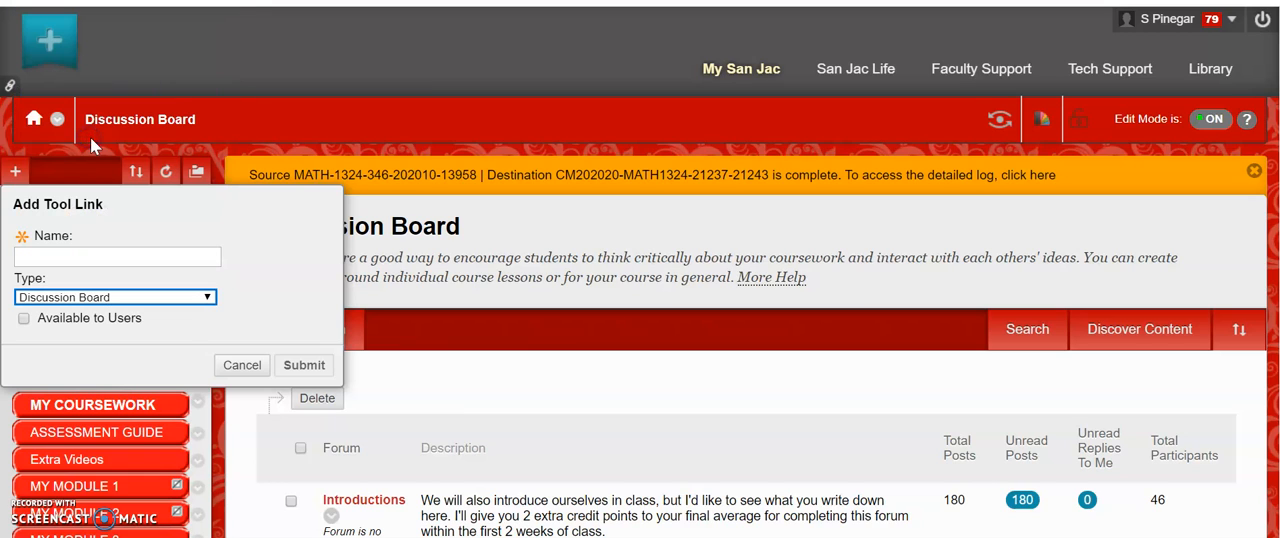
{"action": "left_click", "coordinate": [55, 260]}
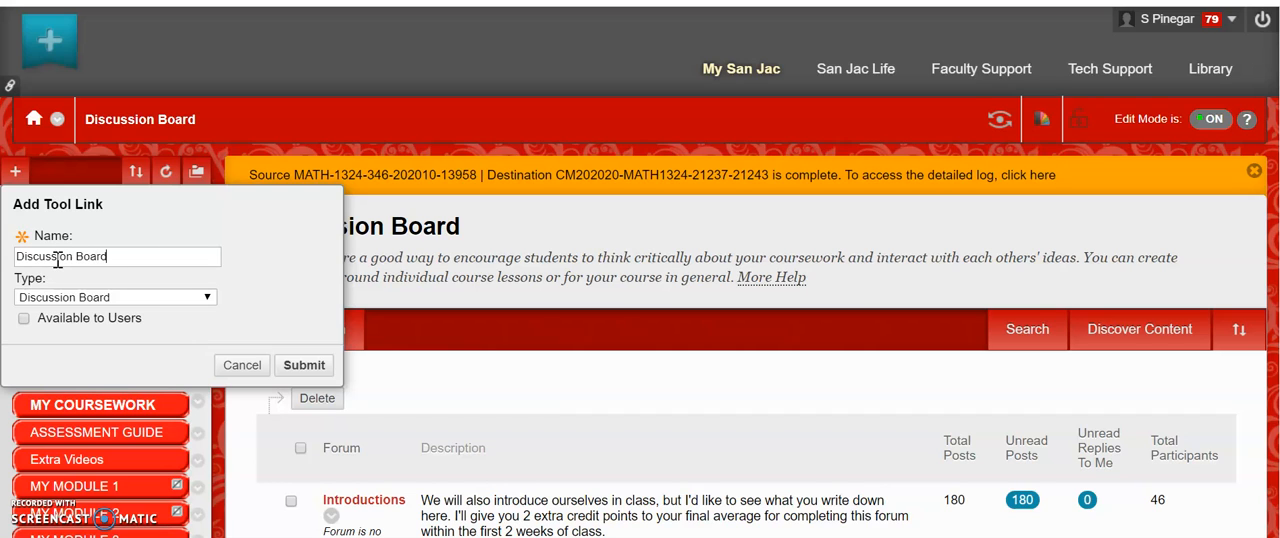
{"action": "left_click", "coordinate": [58, 261]}
{"action": "left_click", "coordinate": [302, 366]}
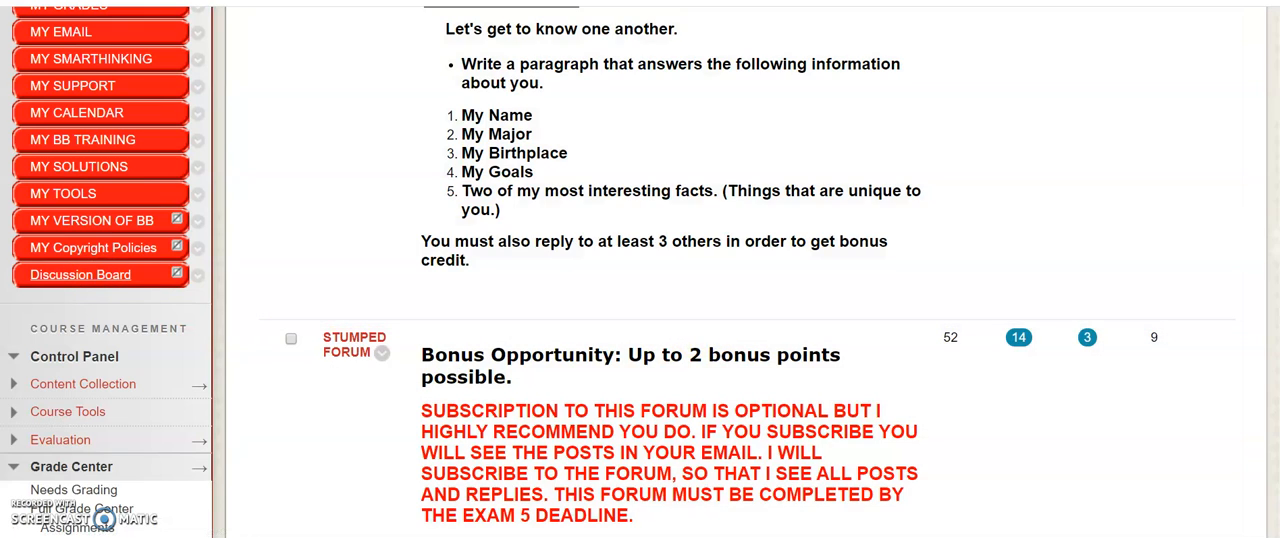
Open the Discussion Board from its new course menu link and look through the existing forums
{"action": "scroll", "coordinate": [640, 272], "scroll_direction": "up", "scroll_amount": 8}
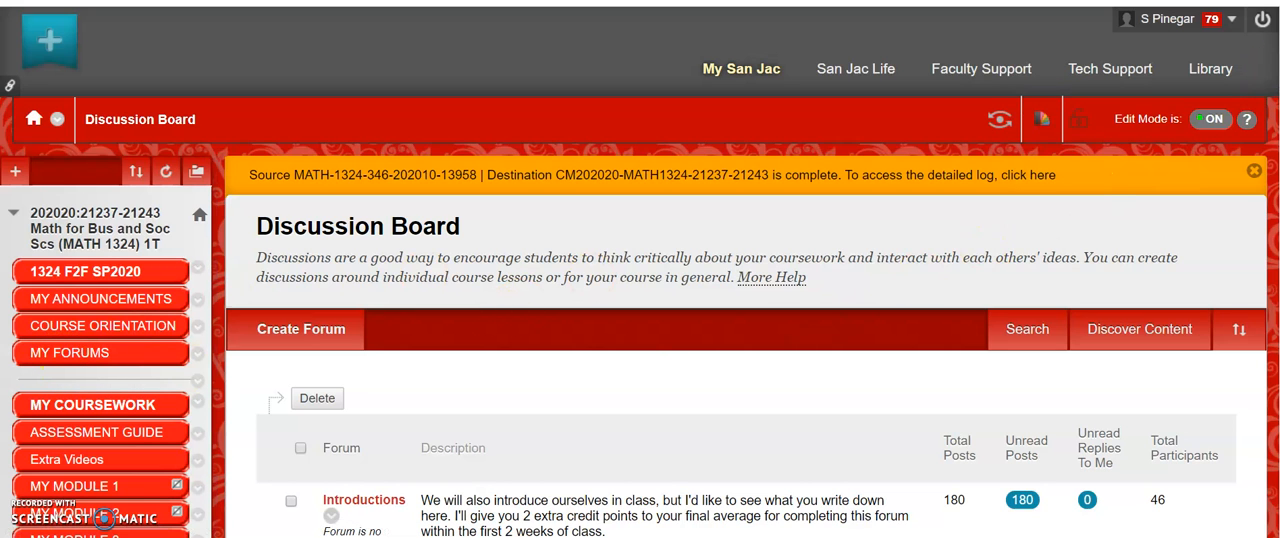
{"action": "scroll", "coordinate": [1275, 193], "scroll_direction": "down", "scroll_amount": 8}
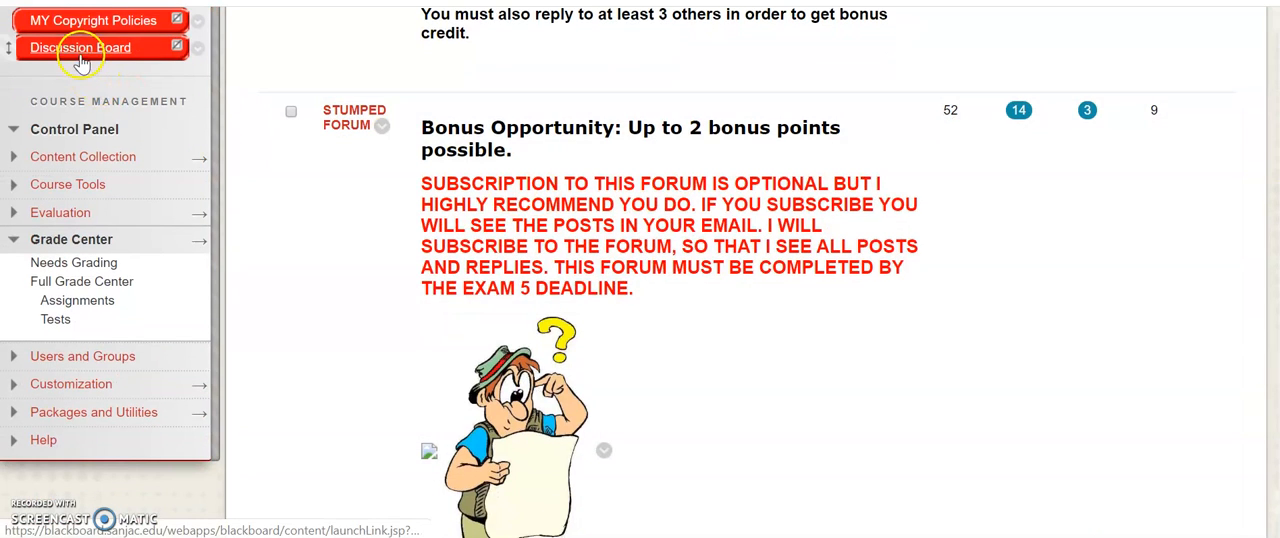
{"action": "left_click", "coordinate": [92, 55]}
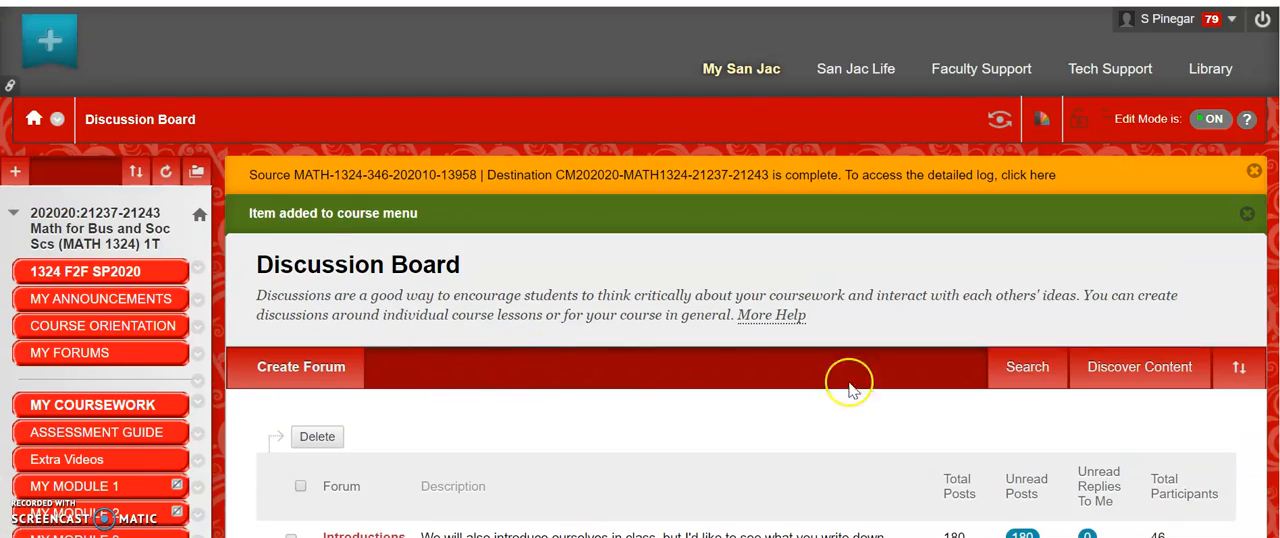
{"action": "scroll", "coordinate": [640, 300], "scroll_direction": "down", "scroll_amount": 15}
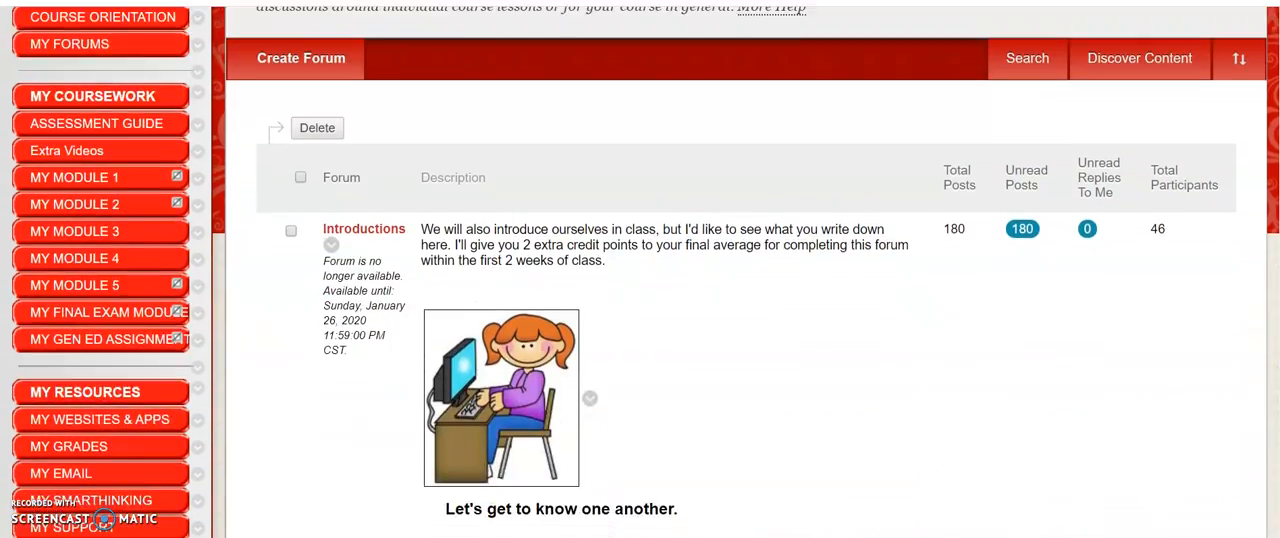
{"action": "scroll", "coordinate": [640, 300], "scroll_direction": "down", "scroll_amount": 20}
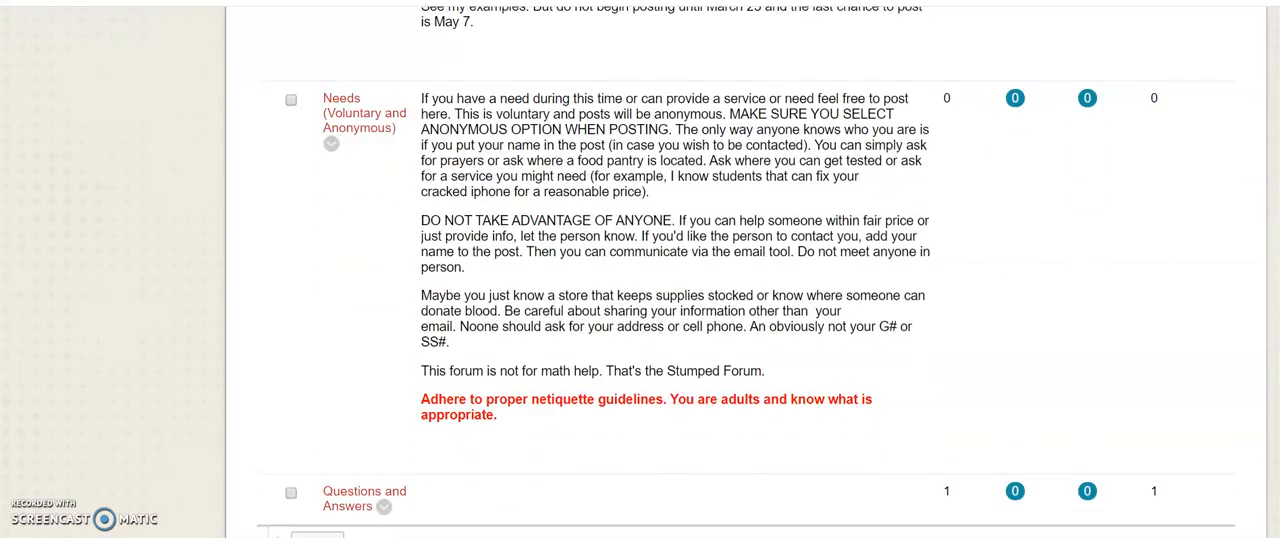
{"action": "scroll", "coordinate": [640, 300], "scroll_direction": "up", "scroll_amount": 12}
{"action": "scroll", "coordinate": [640, 300], "scroll_direction": "up", "scroll_amount": 12}
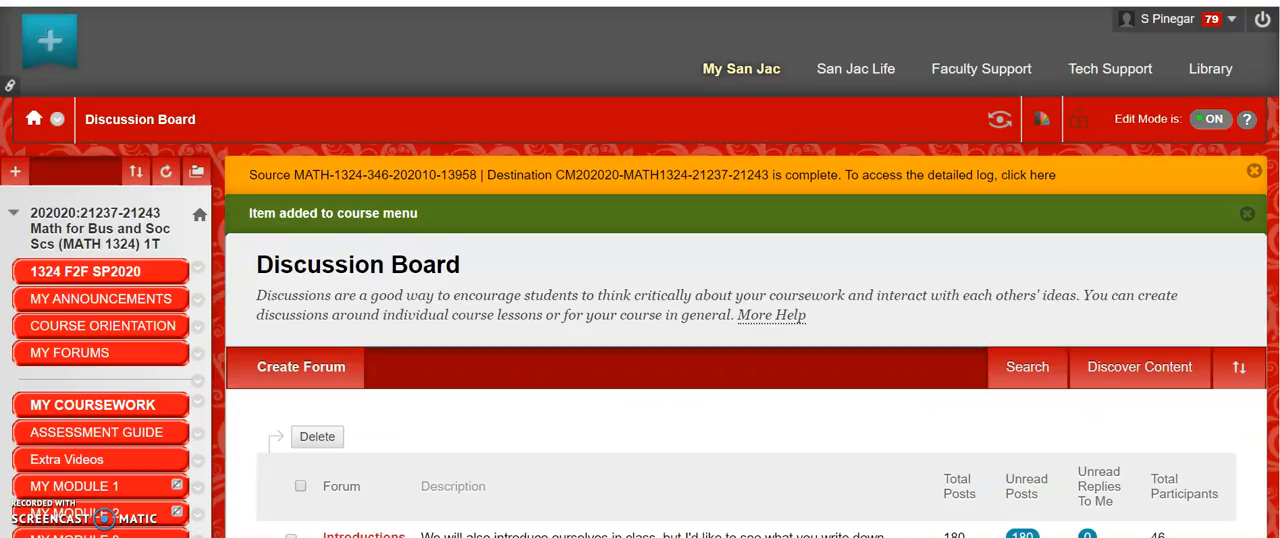
{"action": "scroll", "coordinate": [1074, 74], "scroll_direction": "down", "scroll_amount": 3}
{"action": "scroll", "coordinate": [1074, 74], "scroll_direction": "up", "scroll_amount": 1}
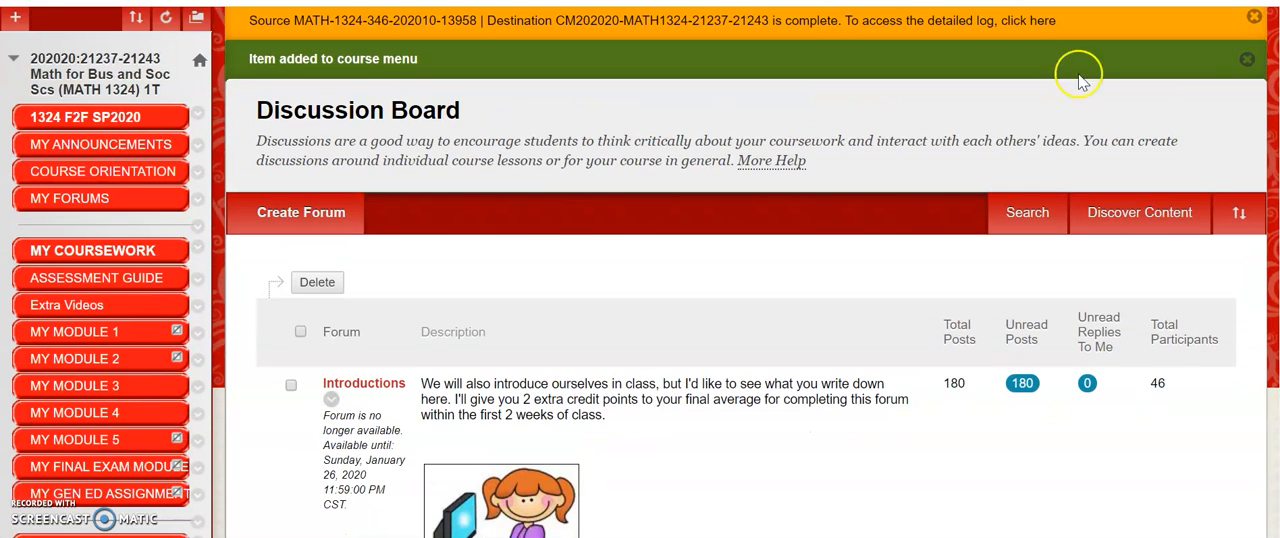
Start a new forum and name it "Q/A", leaving the description empty
{"action": "left_click", "coordinate": [266, 212]}
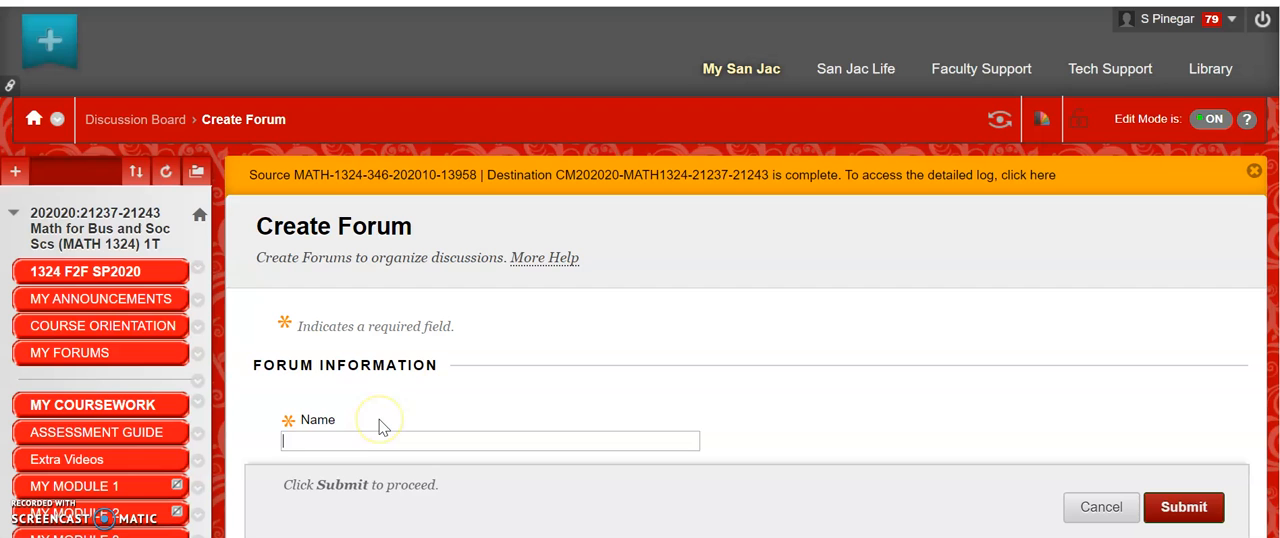
{"action": "type", "text": "Q/A"}
{"action": "scroll", "coordinate": [1265, 223], "scroll_direction": "down", "scroll_amount": 5}
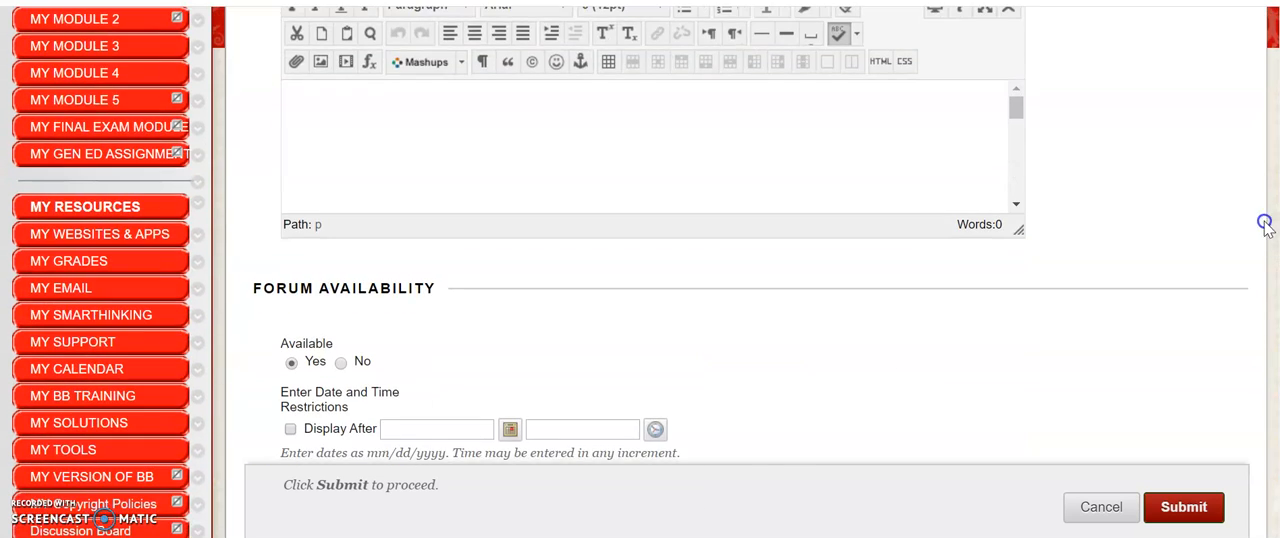
{"action": "left_click", "coordinate": [447, 111]}
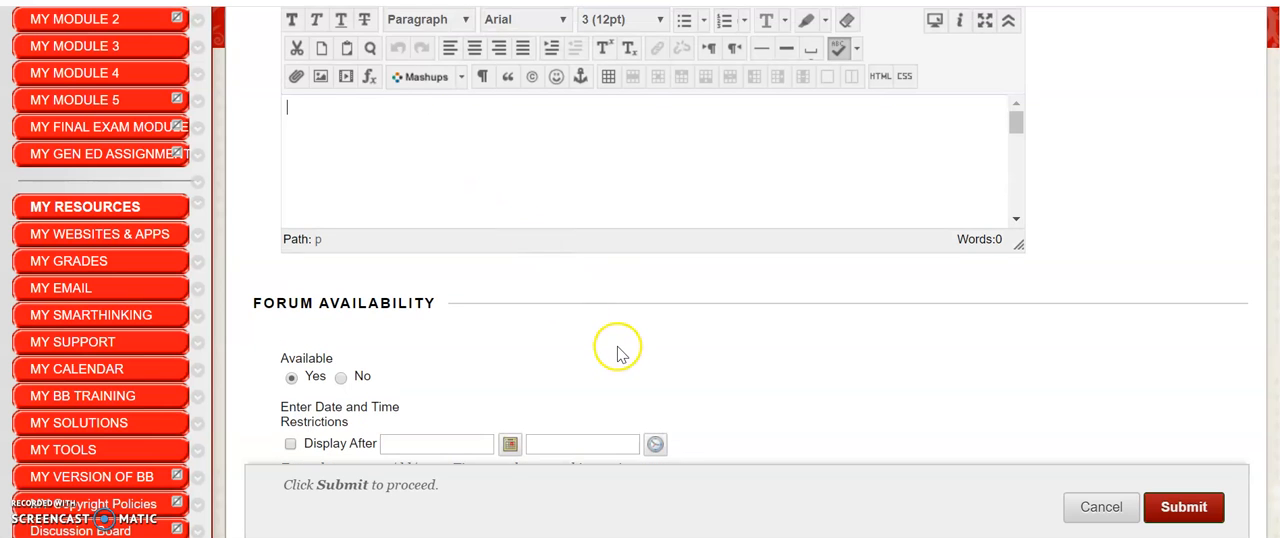
Enable grading for the whole discussion forum with 100 points possible and dismiss the notice about changed options
{"action": "scroll", "coordinate": [618, 350], "scroll_direction": "down", "scroll_amount": 4}
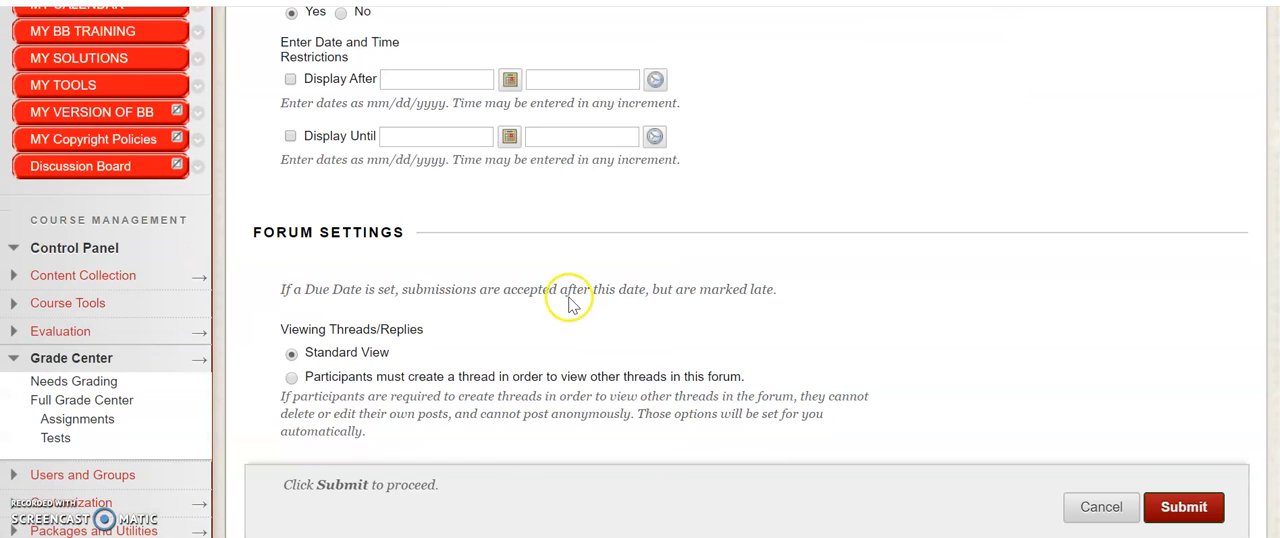
{"action": "scroll", "coordinate": [310, 200], "scroll_direction": "down", "scroll_amount": 3}
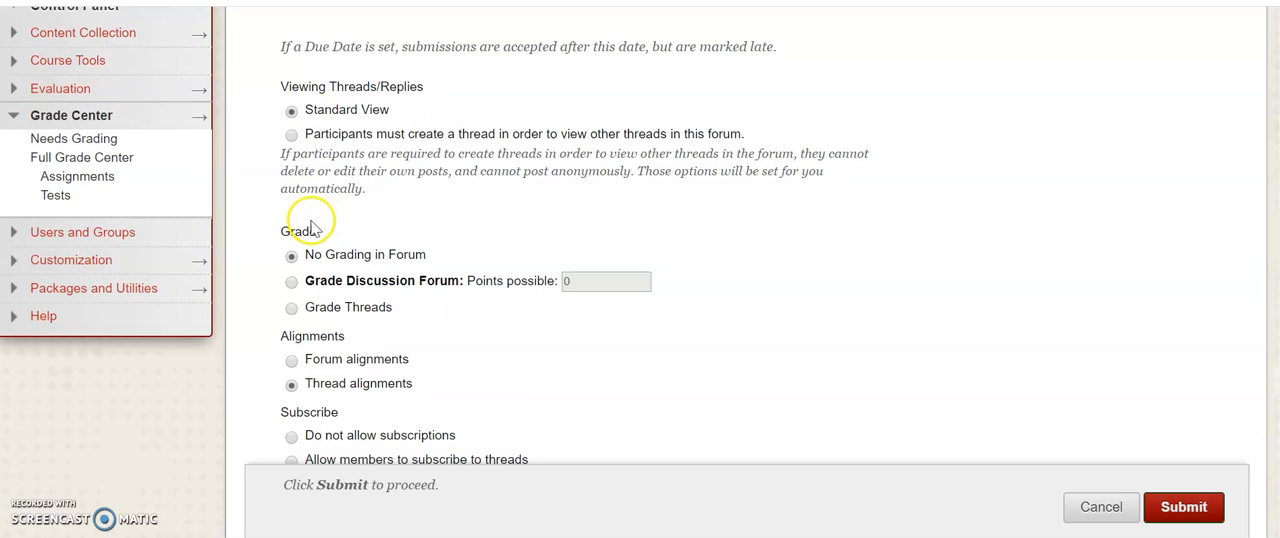
{"action": "scroll", "coordinate": [270, 178], "scroll_direction": "down", "scroll_amount": 2}
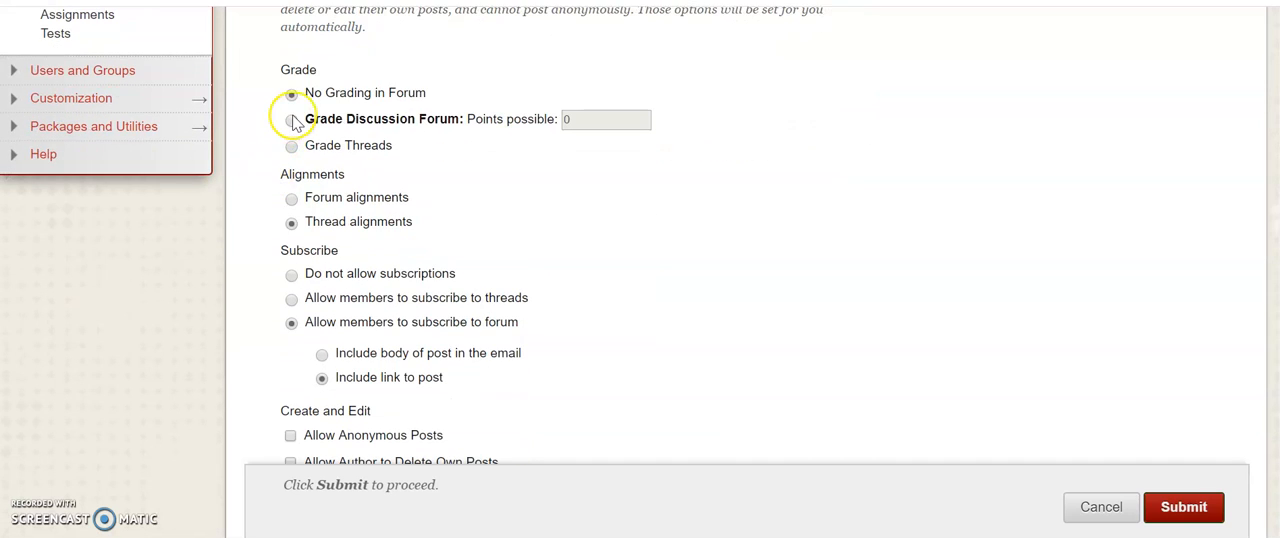
{"action": "left_click", "coordinate": [292, 120]}
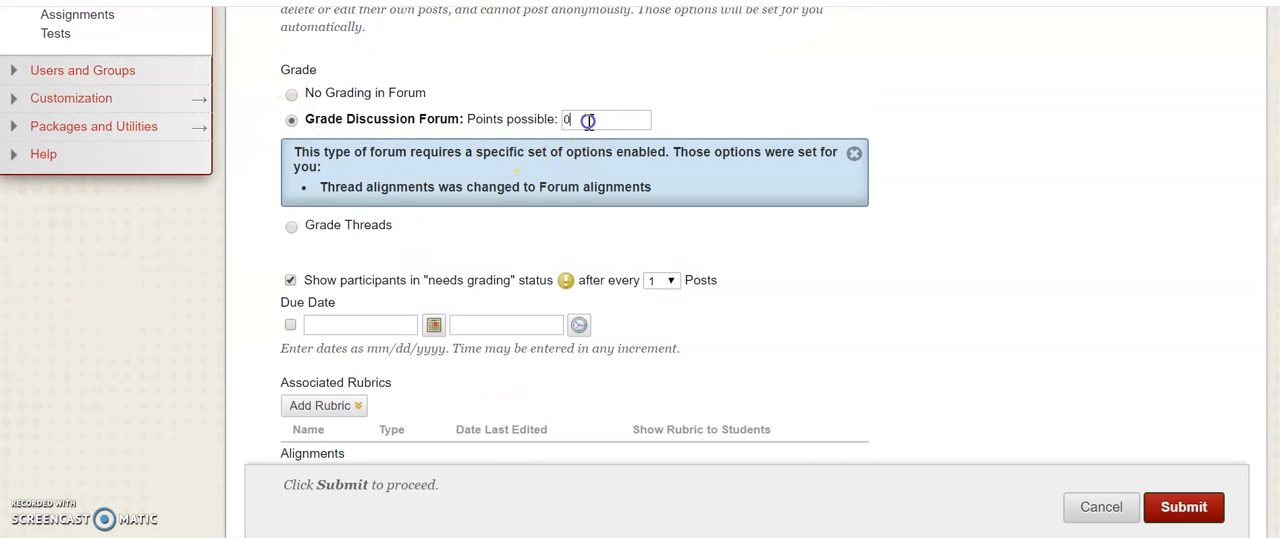
{"action": "type", "text": "100"}
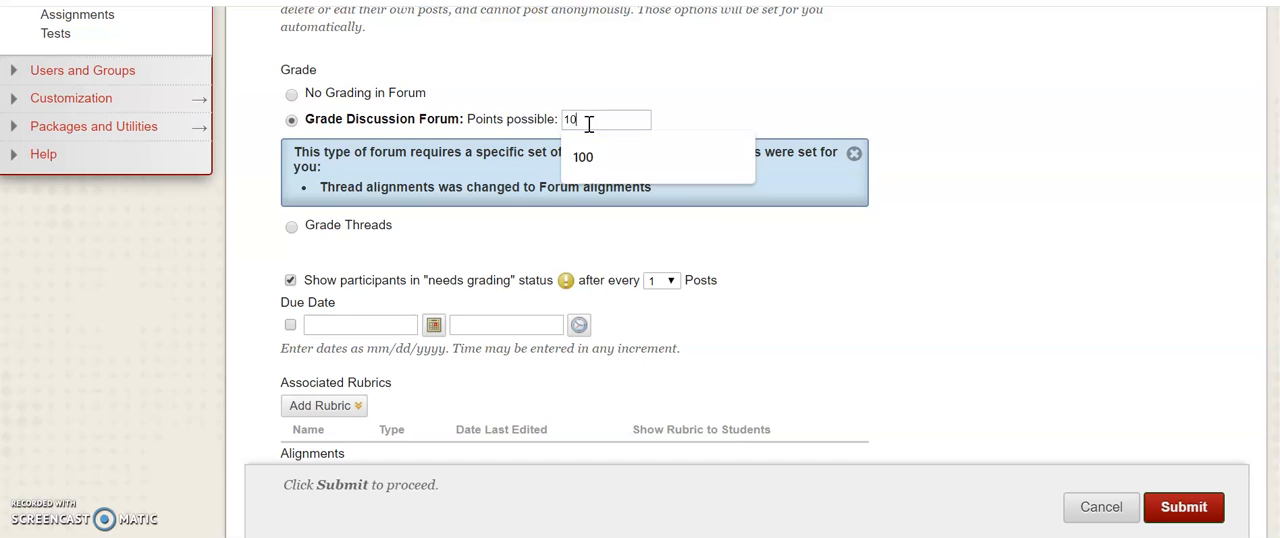
{"action": "left_click", "coordinate": [733, 265]}
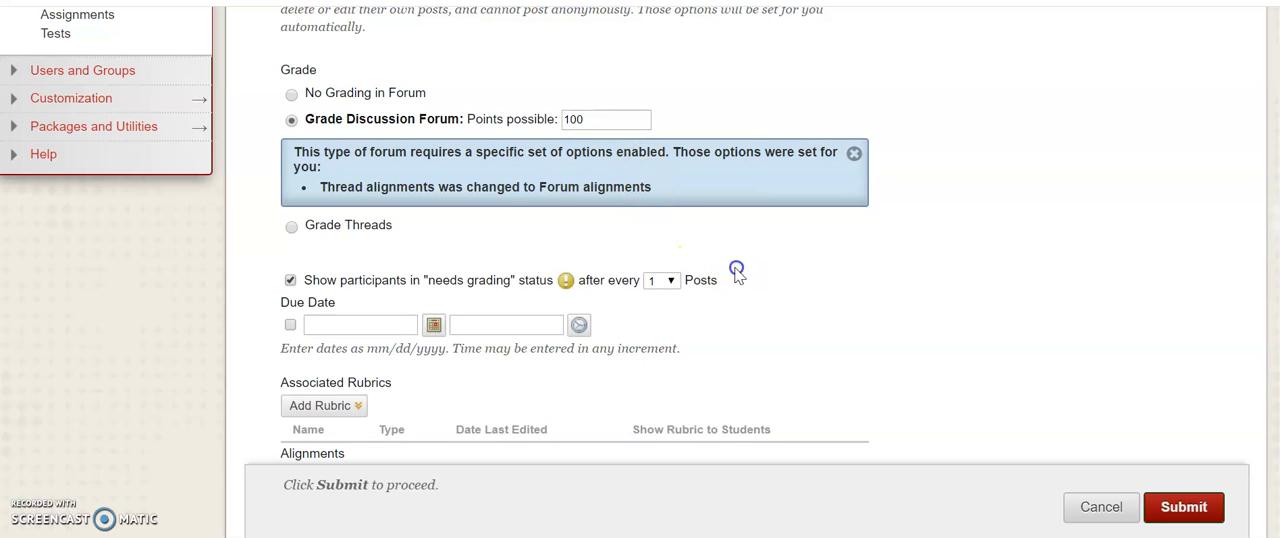
{"action": "left_click", "coordinate": [853, 153]}
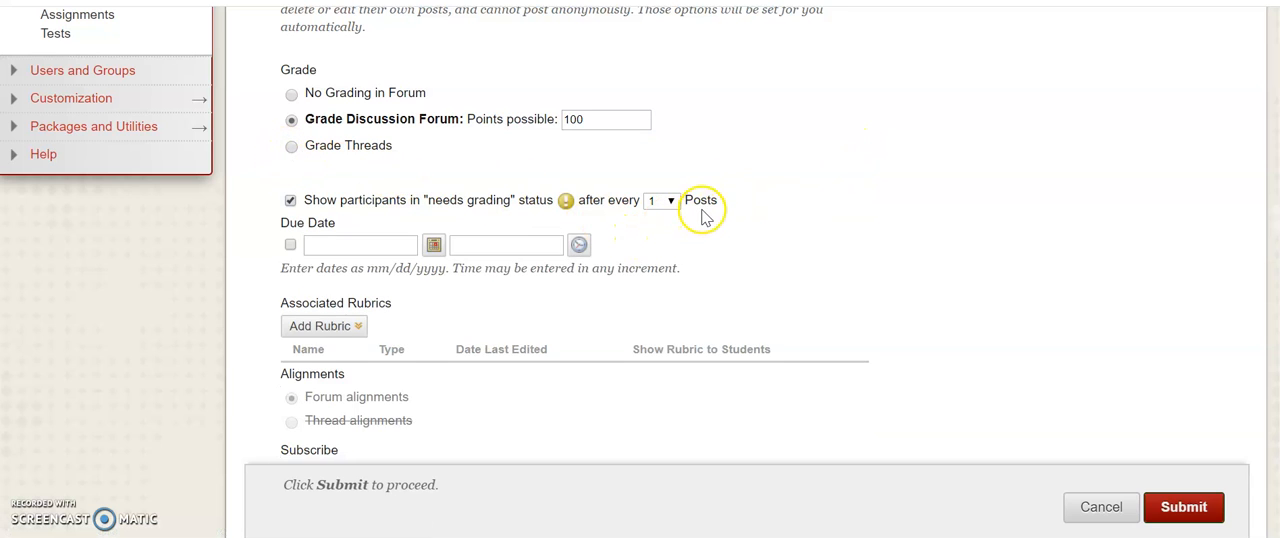
Set participants to show in "needs grading" status after every 10 posts
{"action": "left_click", "coordinate": [673, 201]}
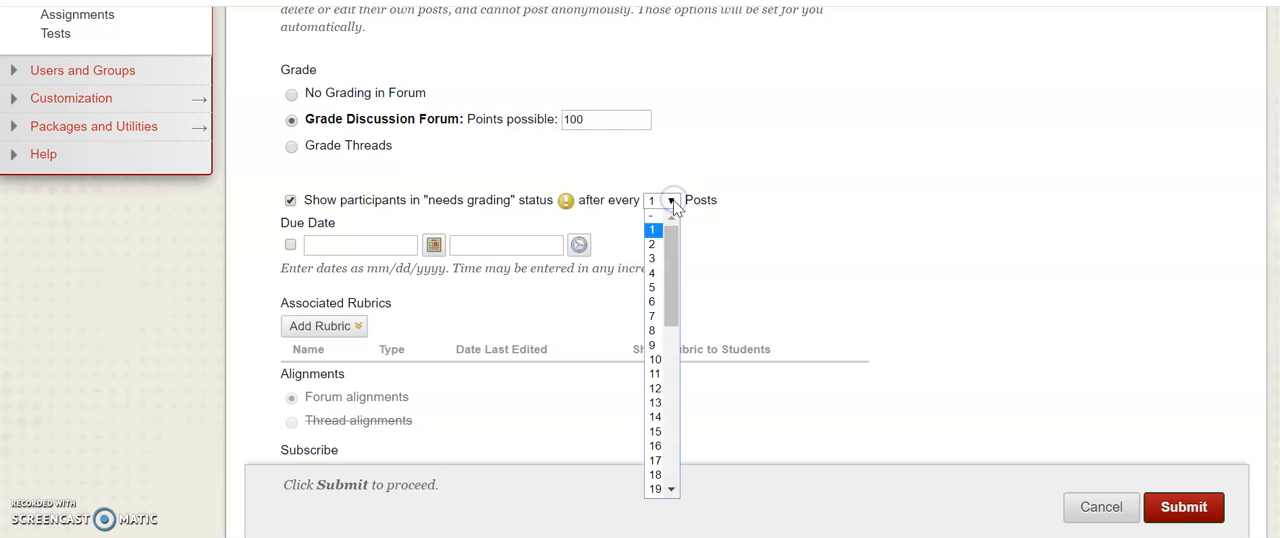
{"action": "left_click", "coordinate": [657, 361]}
{"action": "left_click", "coordinate": [811, 247]}
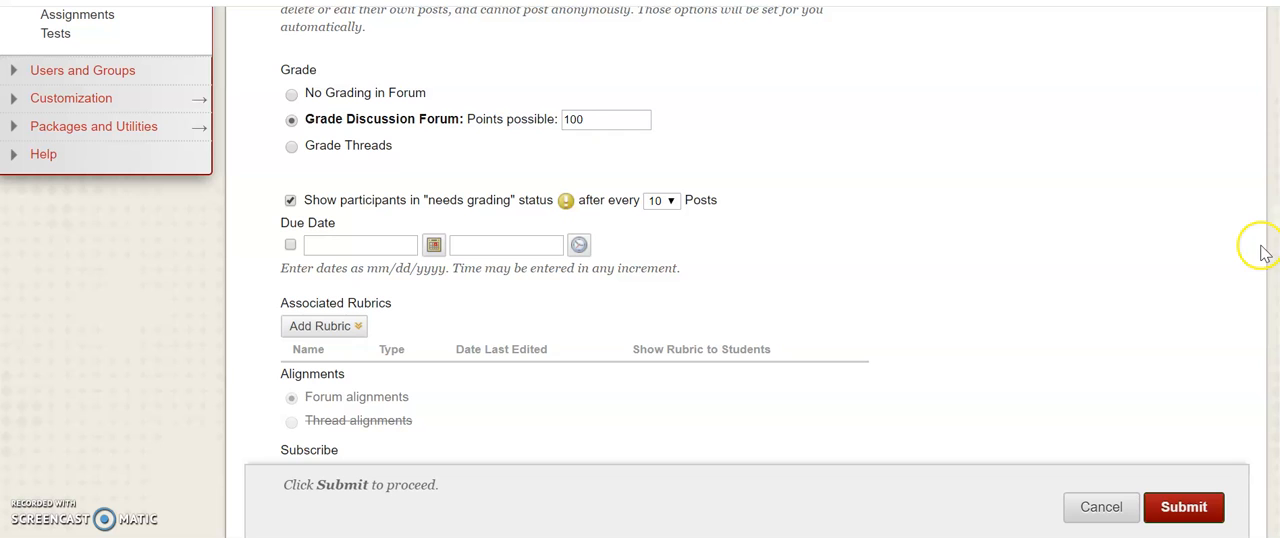
Allow members to subscribe to the forum, with the body of the post included in the email
{"action": "scroll", "coordinate": [640, 250], "scroll_direction": "down", "scroll_amount": 3}
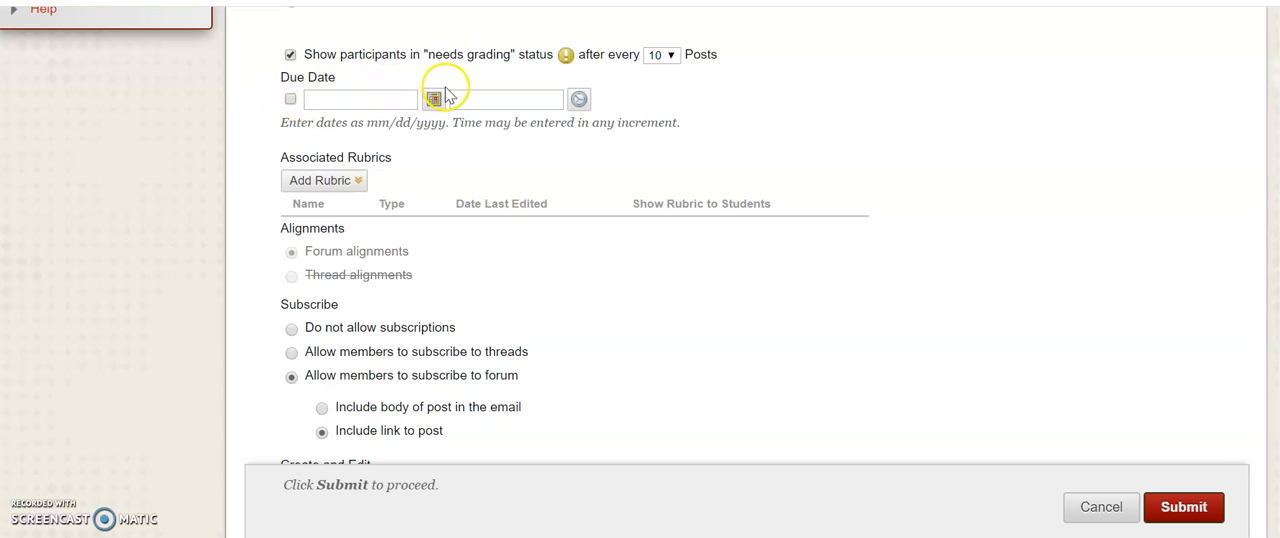
{"action": "scroll", "coordinate": [666, 276], "scroll_direction": "down", "scroll_amount": 2}
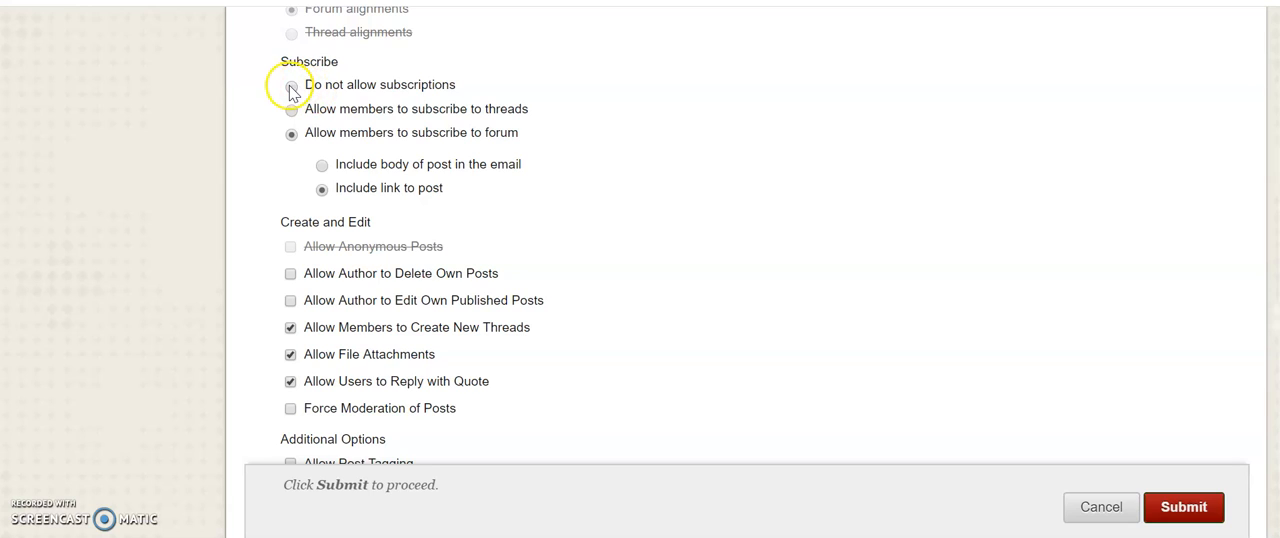
{"action": "left_click", "coordinate": [292, 88]}
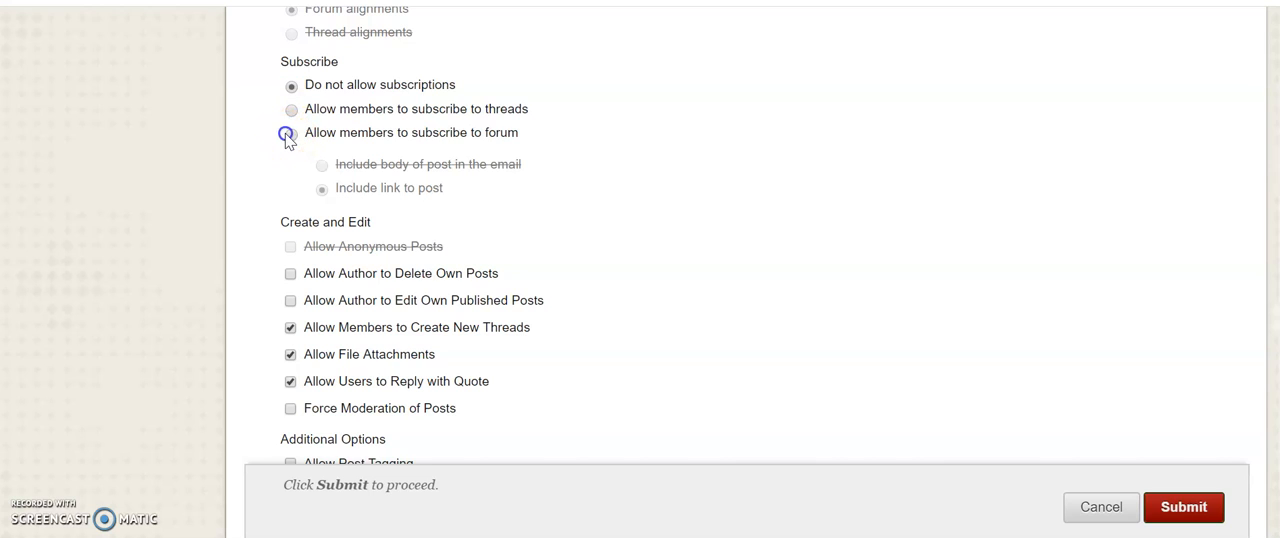
{"action": "left_click", "coordinate": [290, 136]}
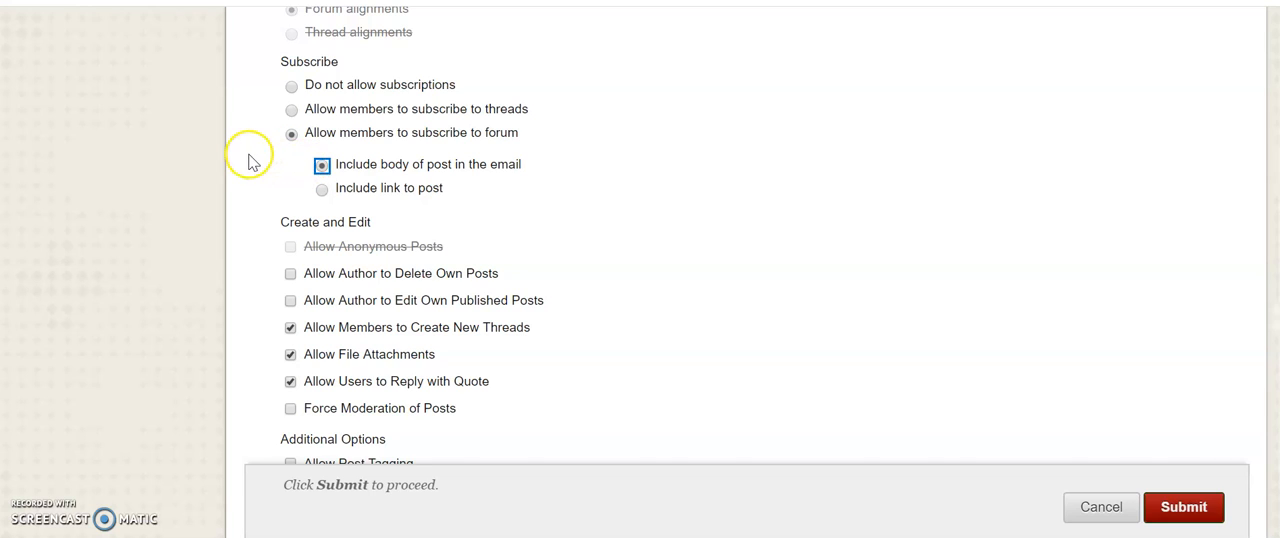
{"action": "left_click", "coordinate": [322, 166]}
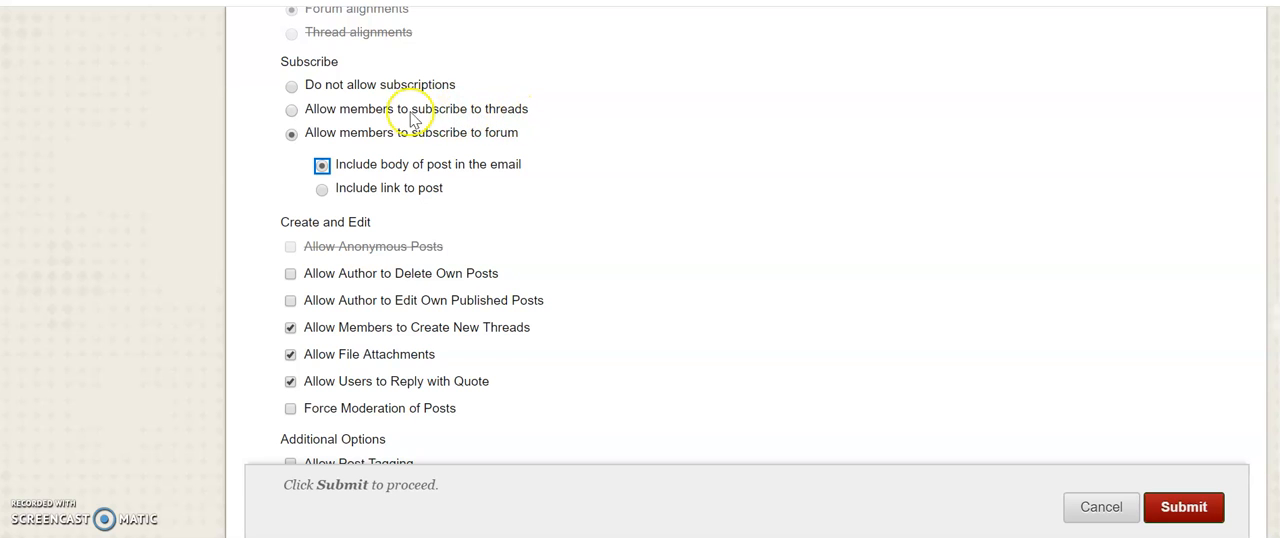
{"action": "left_click", "coordinate": [250, 209]}
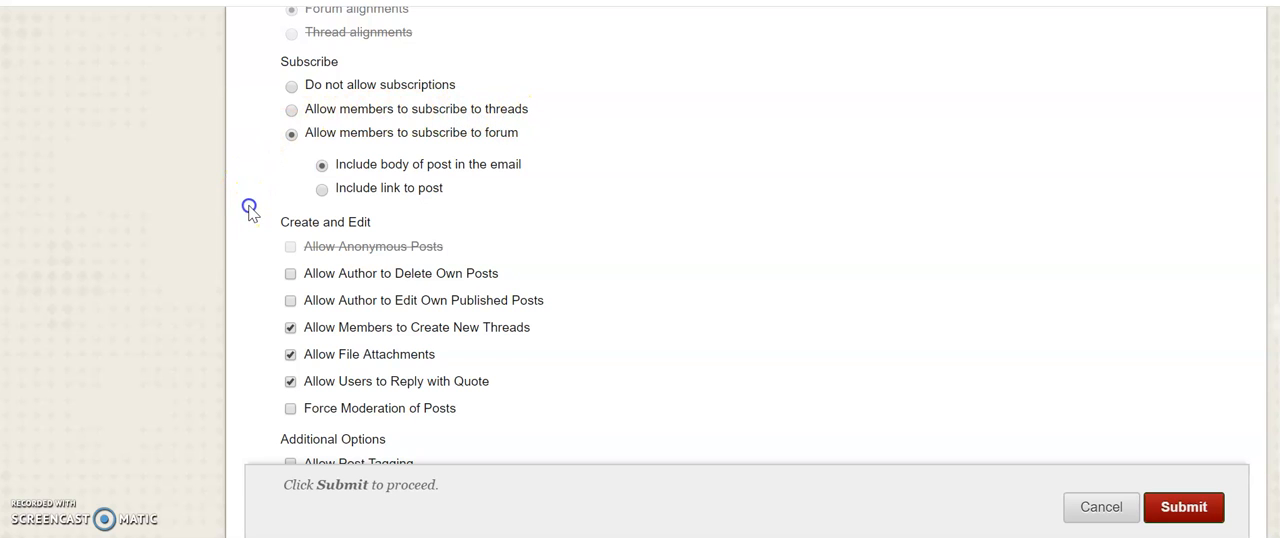
Allow authors to delete all of their own posts and to edit their own published posts
{"action": "scroll", "coordinate": [249, 220], "scroll_direction": "down", "scroll_amount": 2}
{"action": "left_click", "coordinate": [290, 152]}
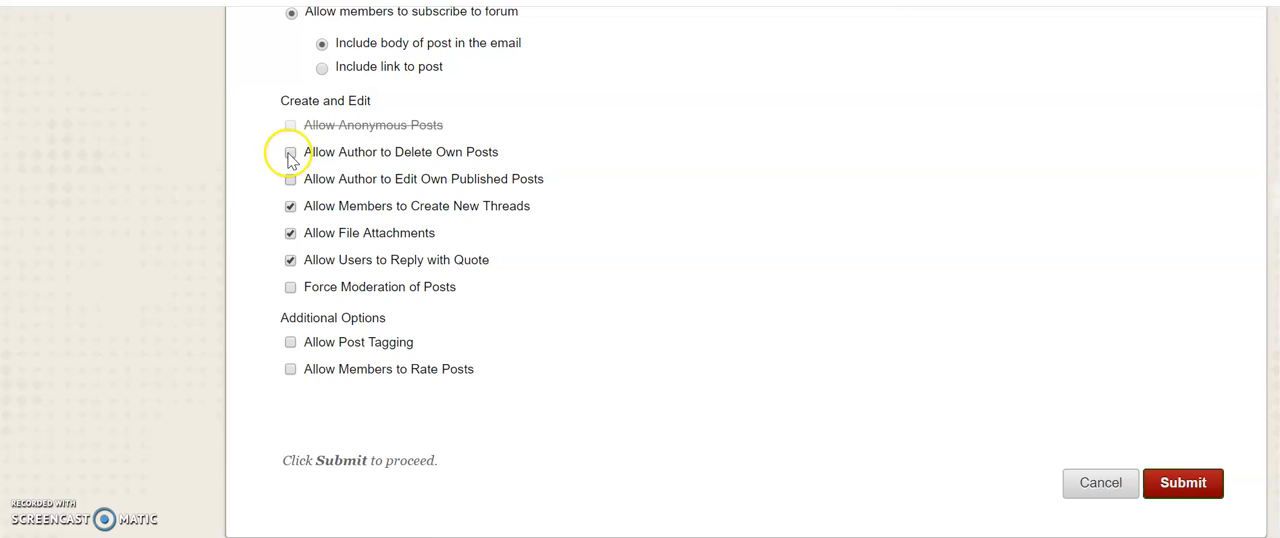
{"action": "left_click", "coordinate": [322, 187]}
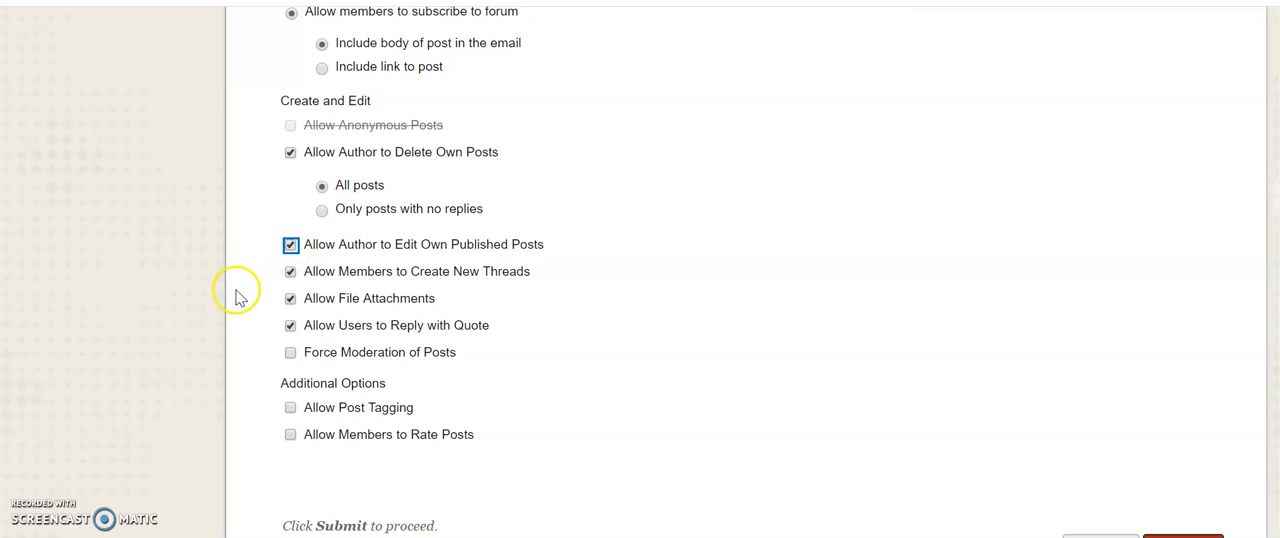
Submit the new forum and locate Q/A in the Discussion Board's forum list
{"action": "scroll", "coordinate": [237, 296], "scroll_direction": "down", "scroll_amount": 1}
{"action": "scroll", "coordinate": [237, 296], "scroll_direction": "down", "scroll_amount": 1}
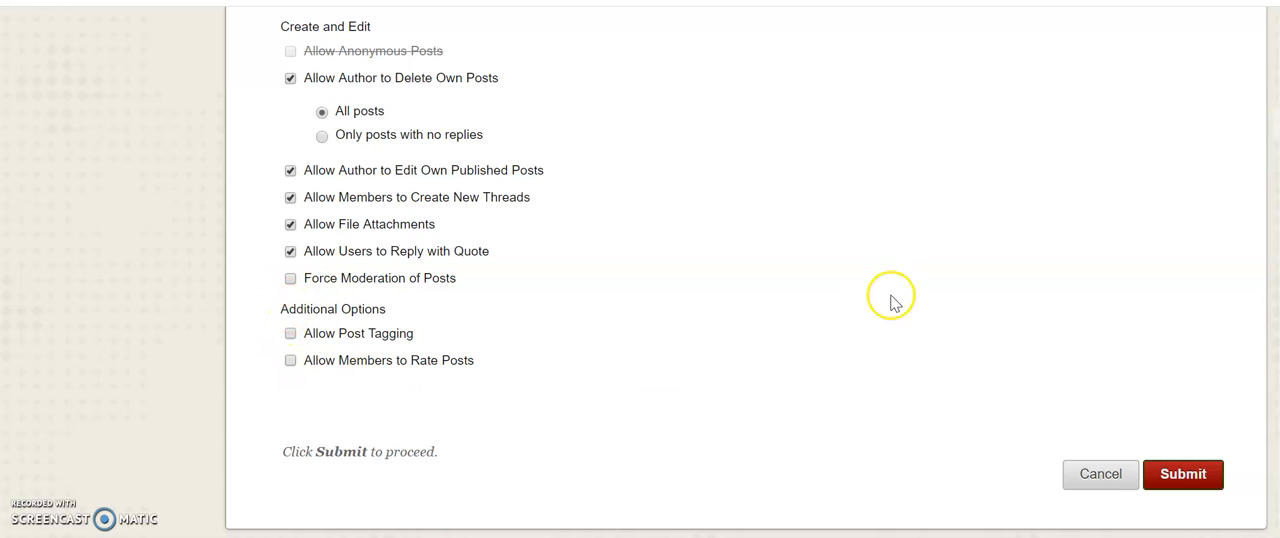
{"action": "left_click", "coordinate": [1195, 486]}
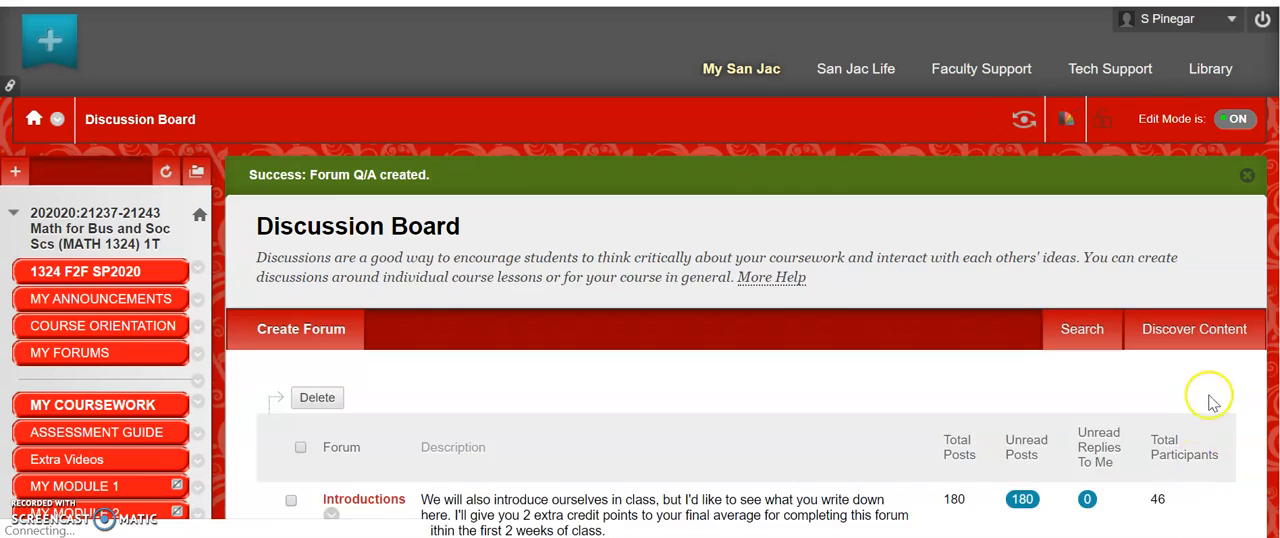
{"action": "scroll", "coordinate": [745, 350], "scroll_direction": "down", "scroll_amount": 20}
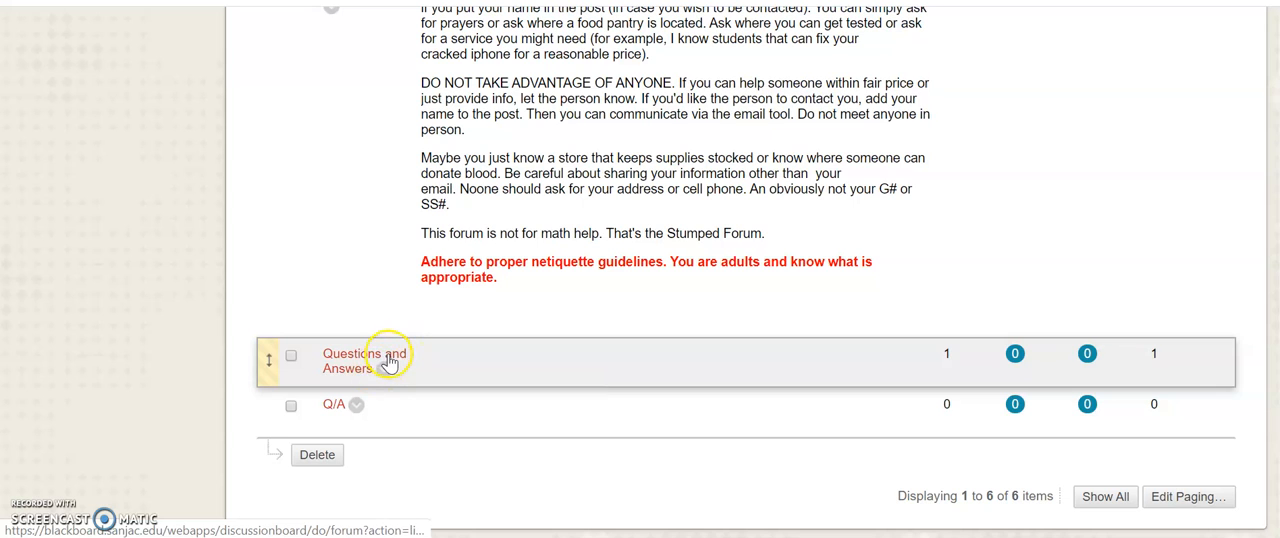
Open the Q/A forum, subscribe to it and unsubscribe again
{"action": "left_click", "coordinate": [334, 408]}
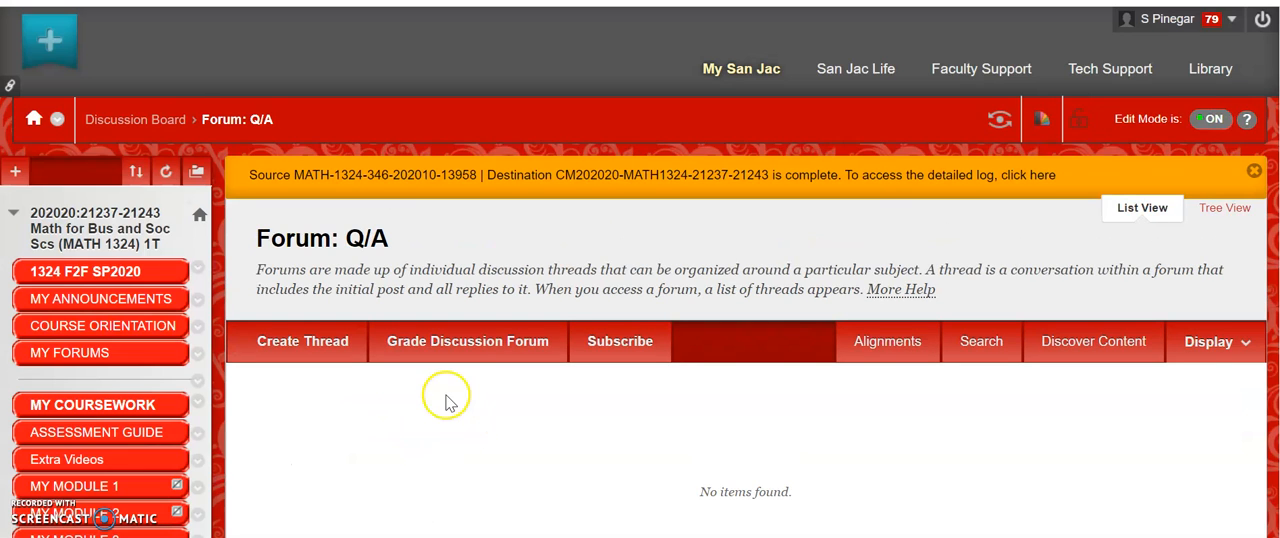
{"action": "left_click", "coordinate": [619, 343]}
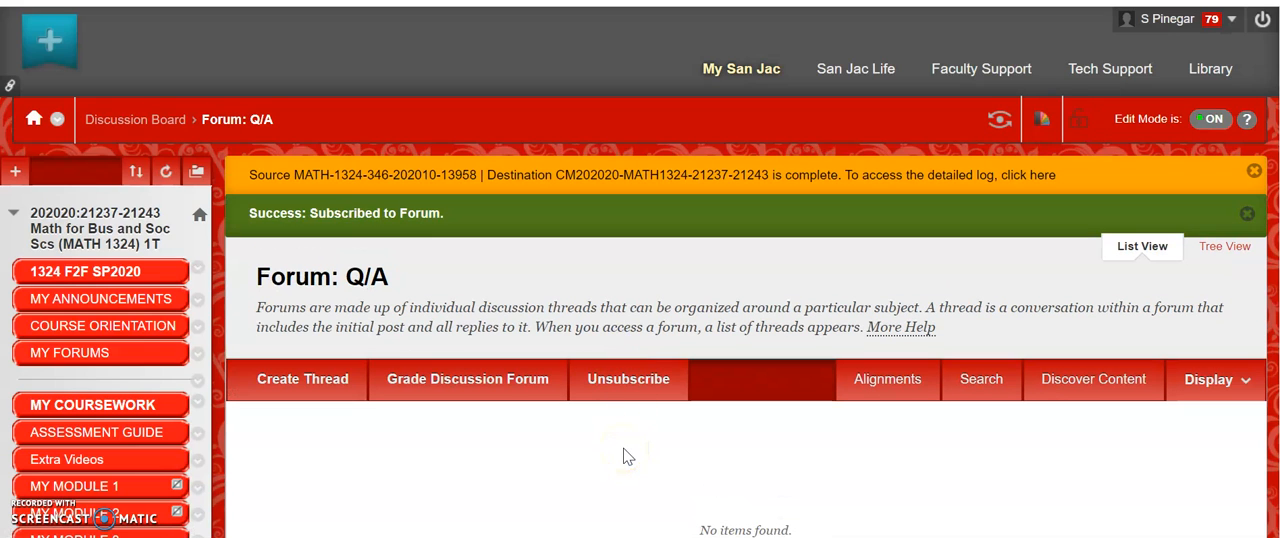
{"action": "left_click", "coordinate": [630, 389]}
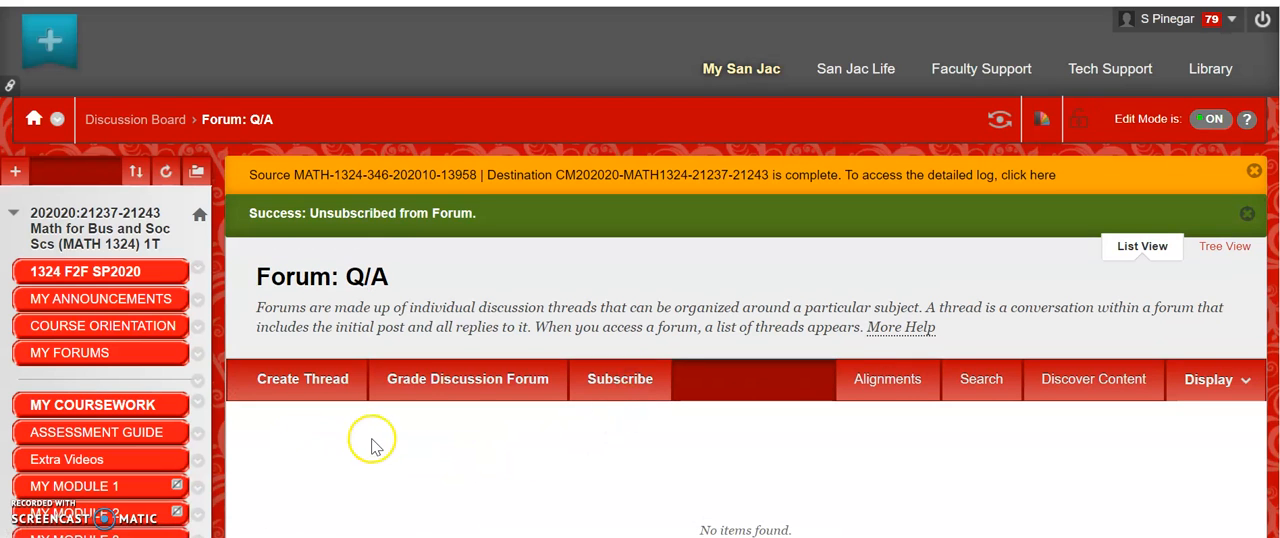
Create a new thread in the Q/A forum with the subject "Math Question"
{"action": "scroll", "coordinate": [370, 445], "scroll_direction": "down", "scroll_amount": 1}
{"action": "scroll", "coordinate": [370, 445], "scroll_direction": "down", "scroll_amount": 4}
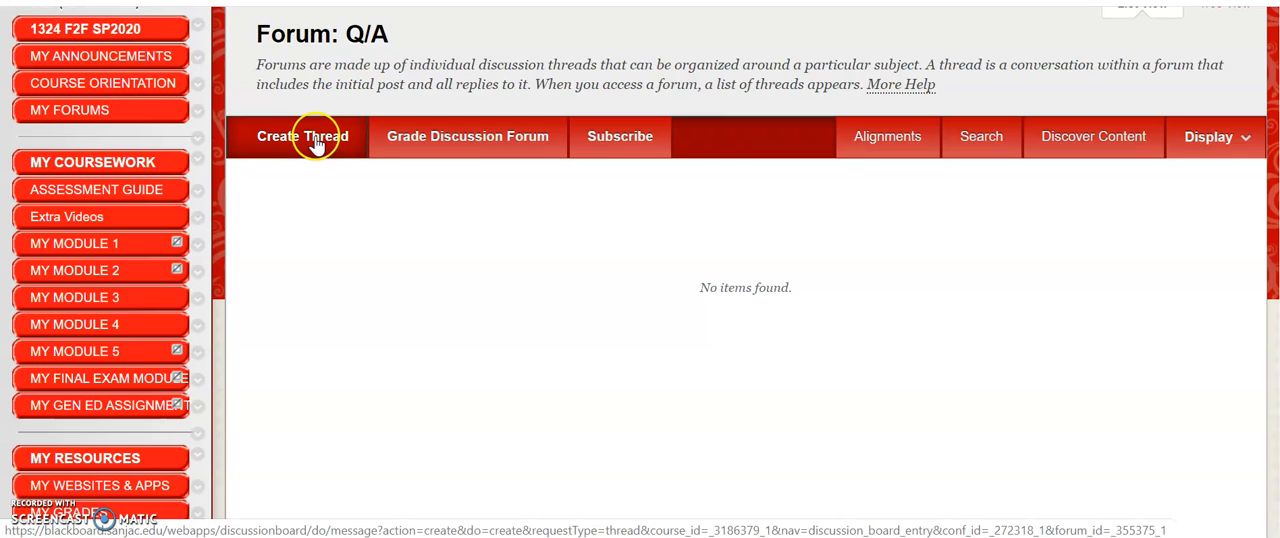
{"action": "left_click", "coordinate": [315, 145]}
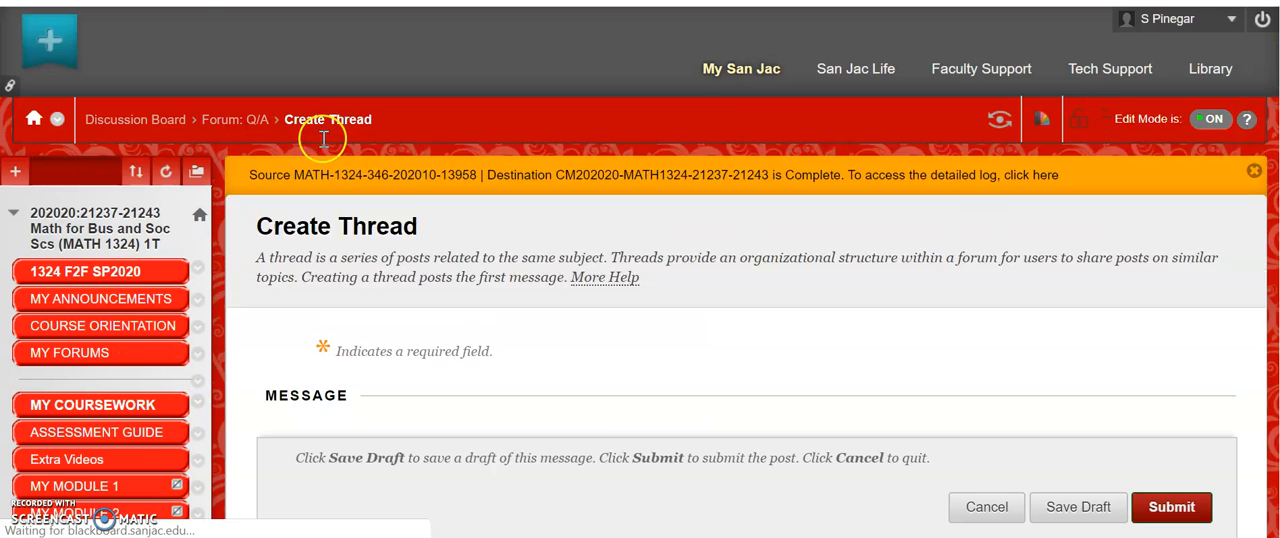
{"action": "scroll", "coordinate": [443, 314], "scroll_direction": "down", "scroll_amount": 5}
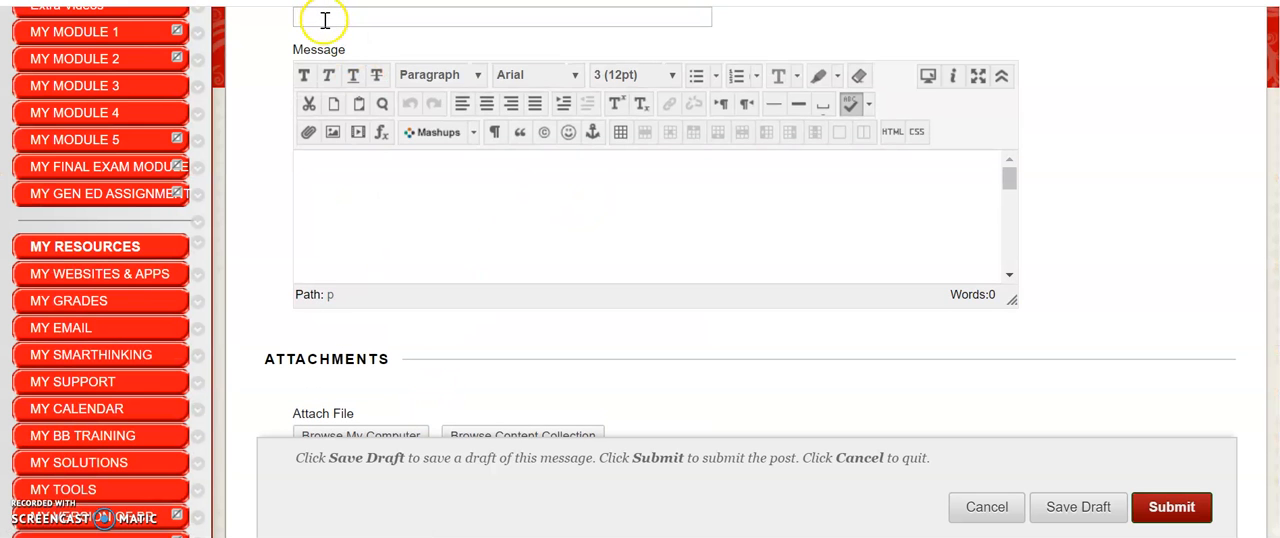
{"action": "left_click", "coordinate": [325, 17]}
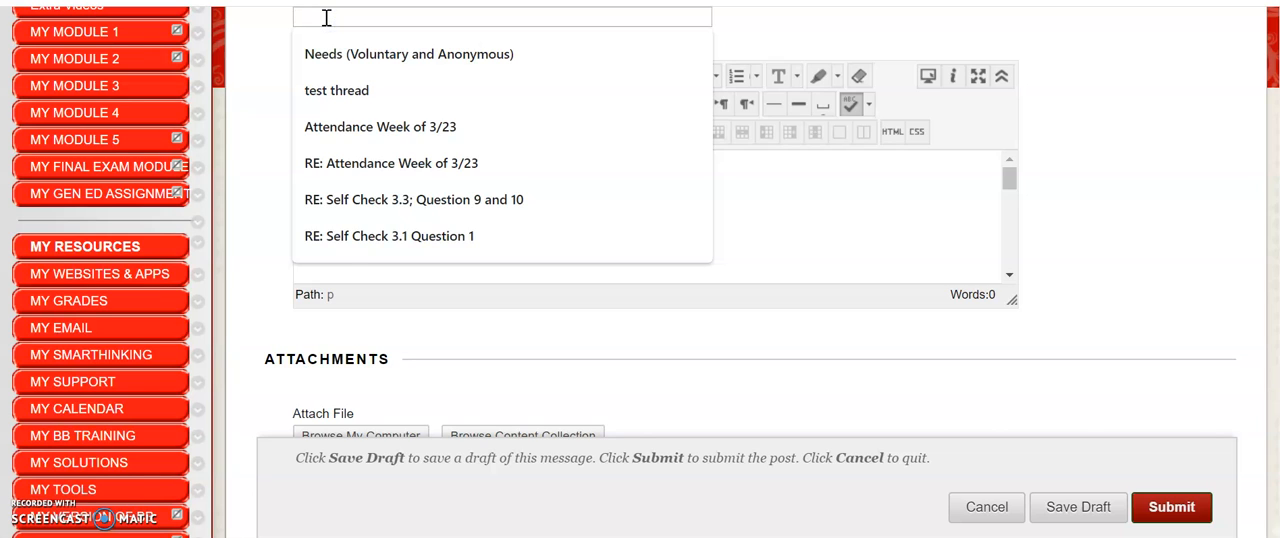
{"action": "type", "text": "Math Question"}
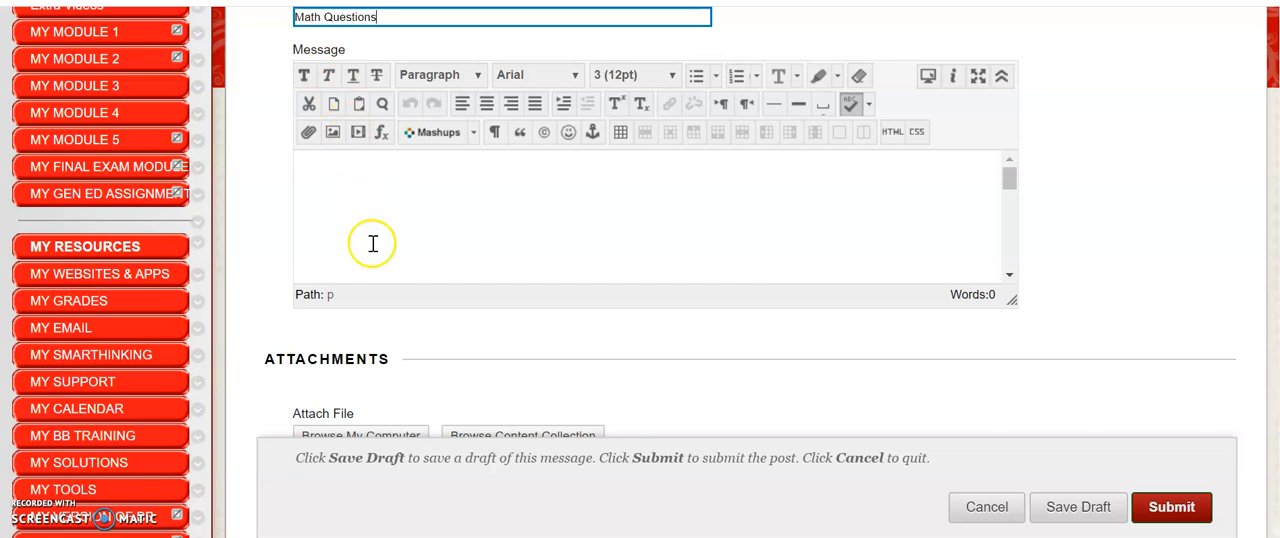
Write "Solve x-7=9" in the thread's message and add blank lines below it
{"action": "left_click", "coordinate": [320, 175]}
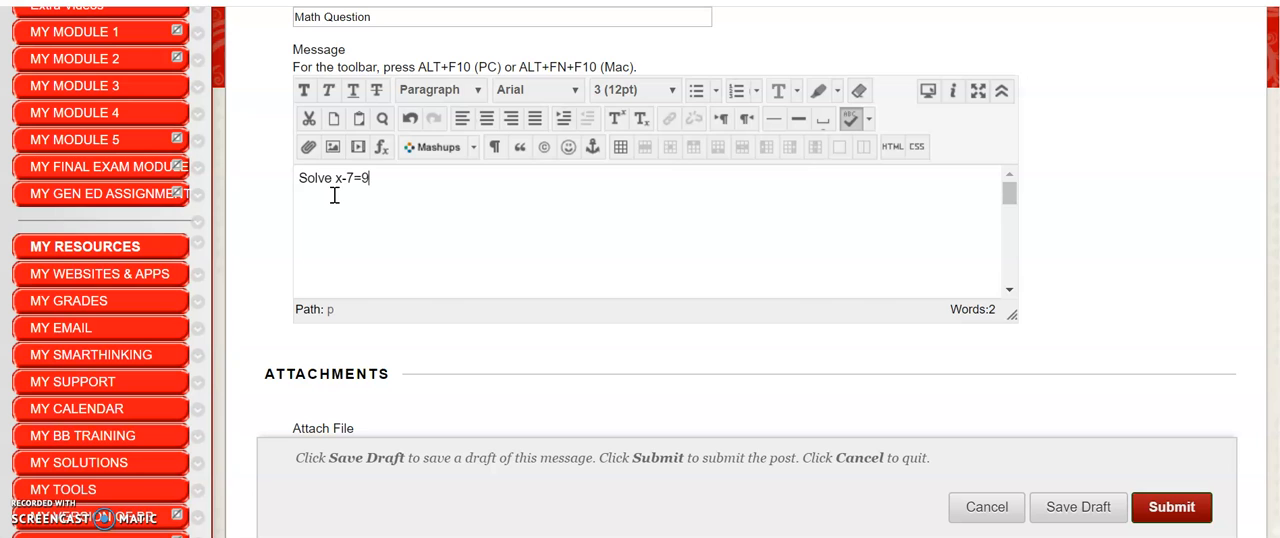
{"action": "key", "text": "Return"}
{"action": "key", "text": "Return"}
Insert the equation x-7=9 below the message text with the math equation editor
{"action": "left_click", "coordinate": [383, 151]}
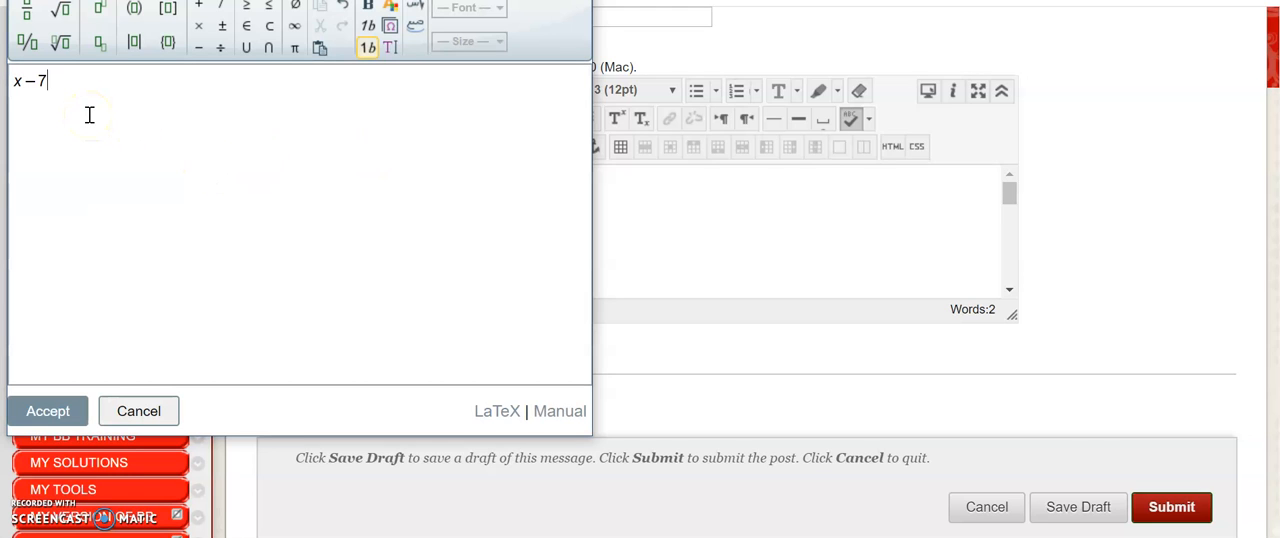
{"action": "type", "text": "x-7=9"}
{"action": "left_click", "coordinate": [52, 412]}
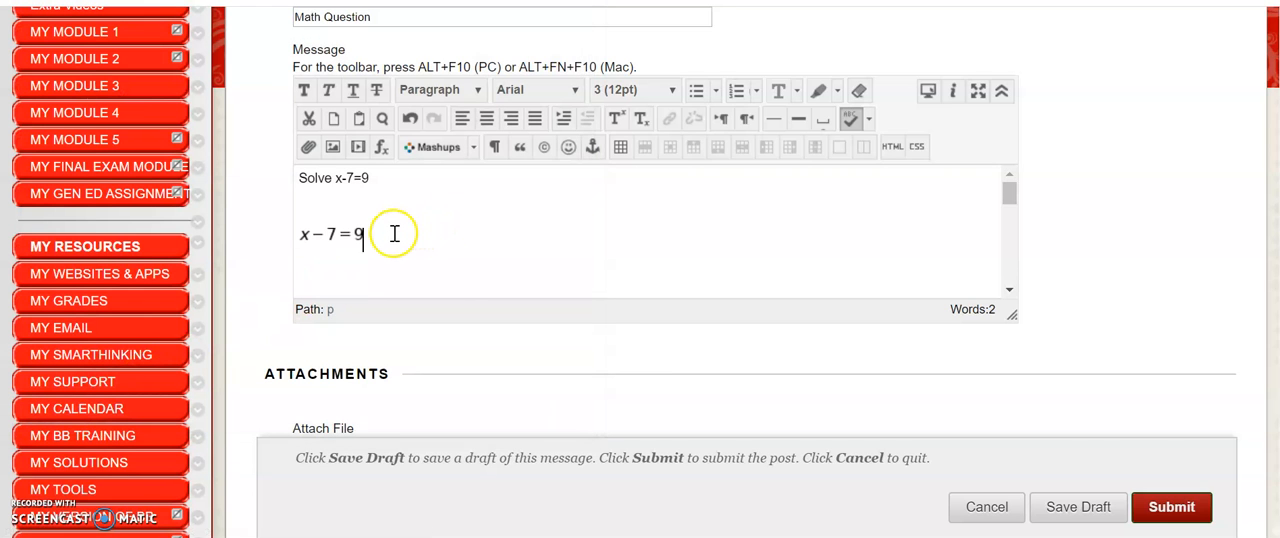
{"action": "left_click", "coordinate": [391, 233]}
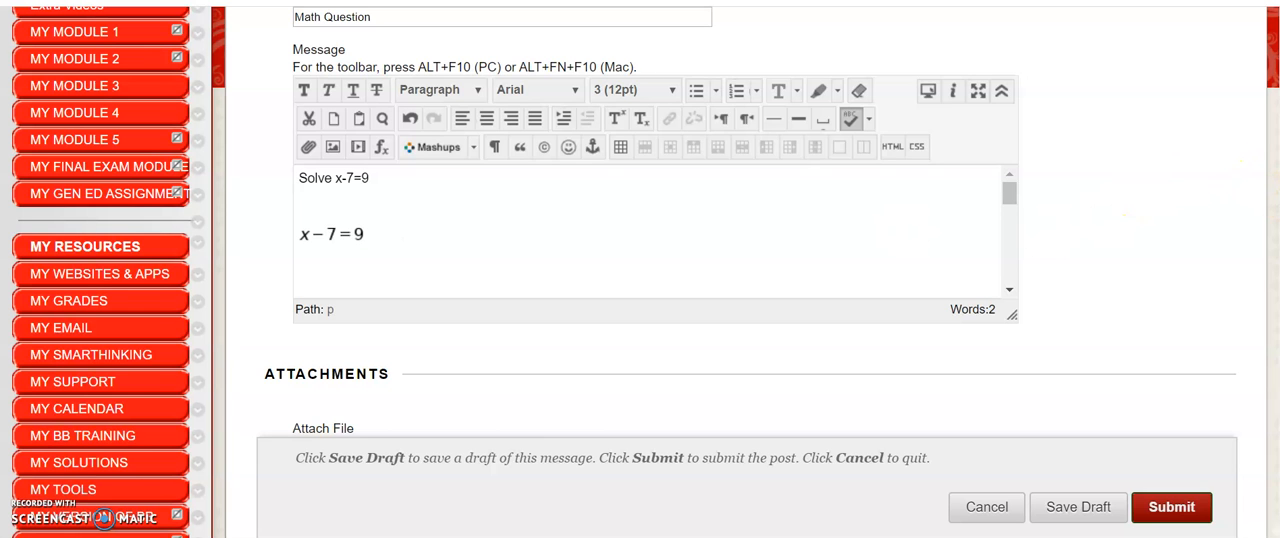
Choose WorldSeries2.jpg from the computer's Pictures folder as the image for the message
{"action": "scroll", "coordinate": [747, 270], "scroll_direction": "down", "scroll_amount": 3}
{"action": "scroll", "coordinate": [747, 270], "scroll_direction": "up", "scroll_amount": 2}
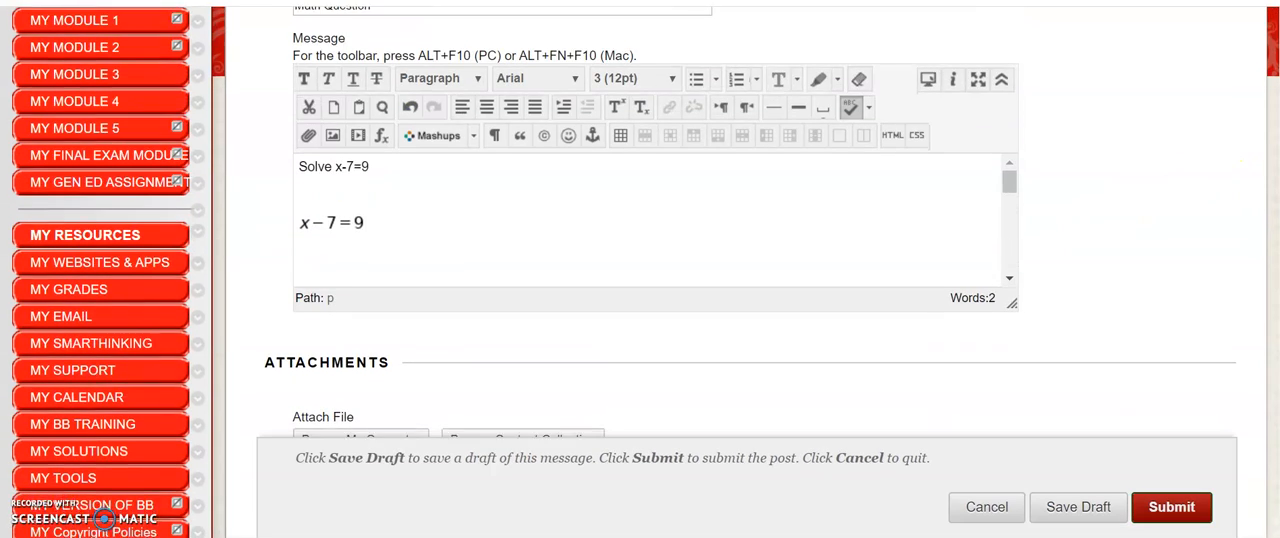
{"action": "scroll", "coordinate": [747, 270], "scroll_direction": "down", "scroll_amount": 1}
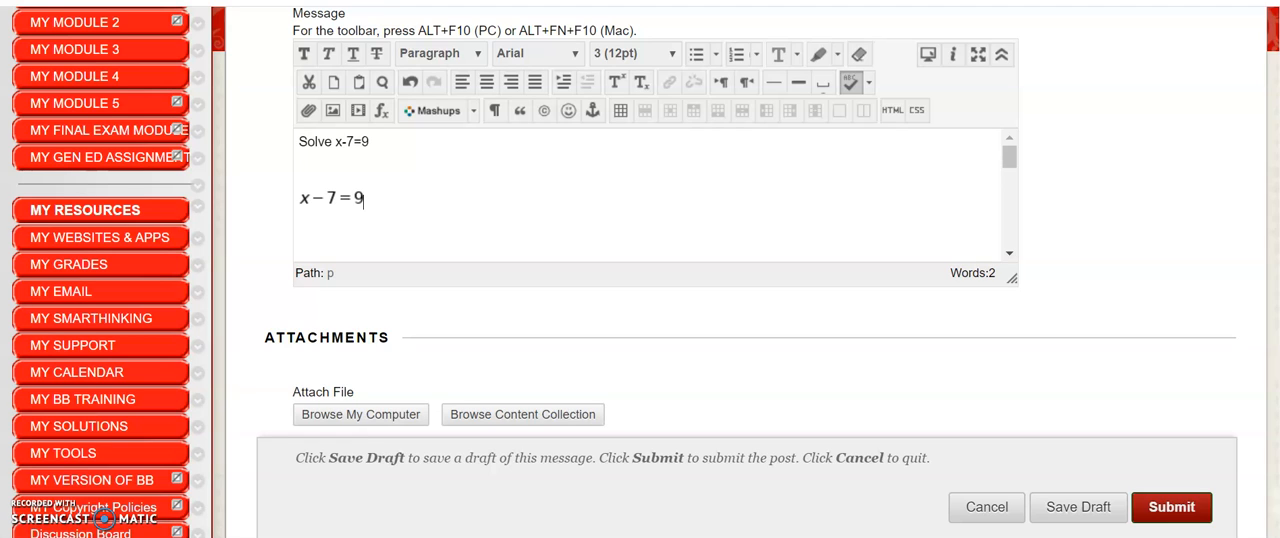
{"action": "left_click", "coordinate": [332, 111]}
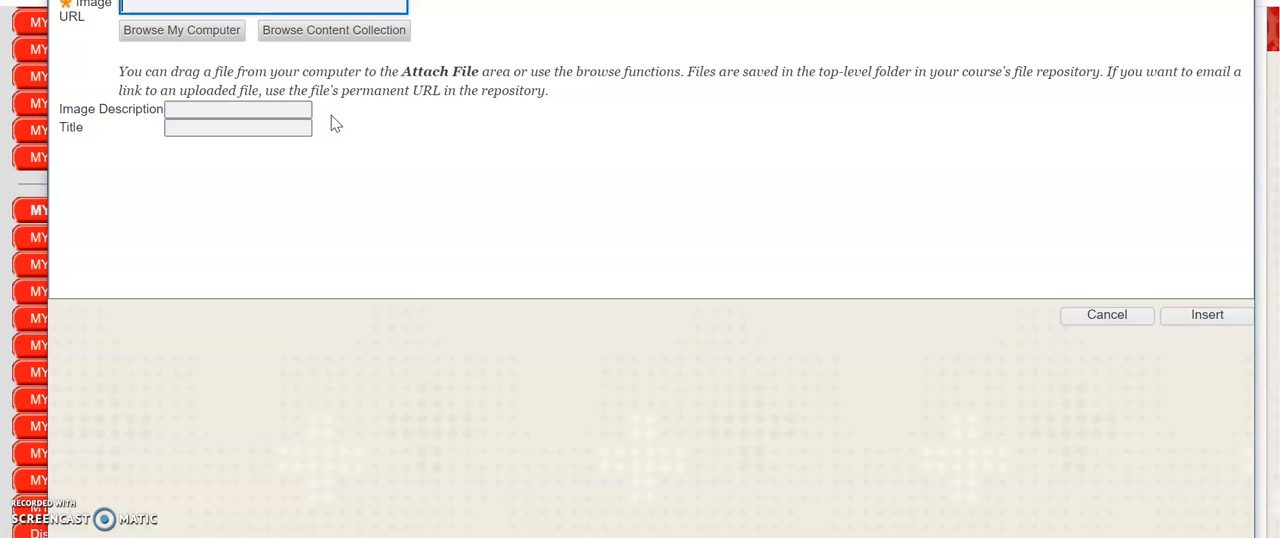
{"action": "left_click", "coordinate": [185, 38]}
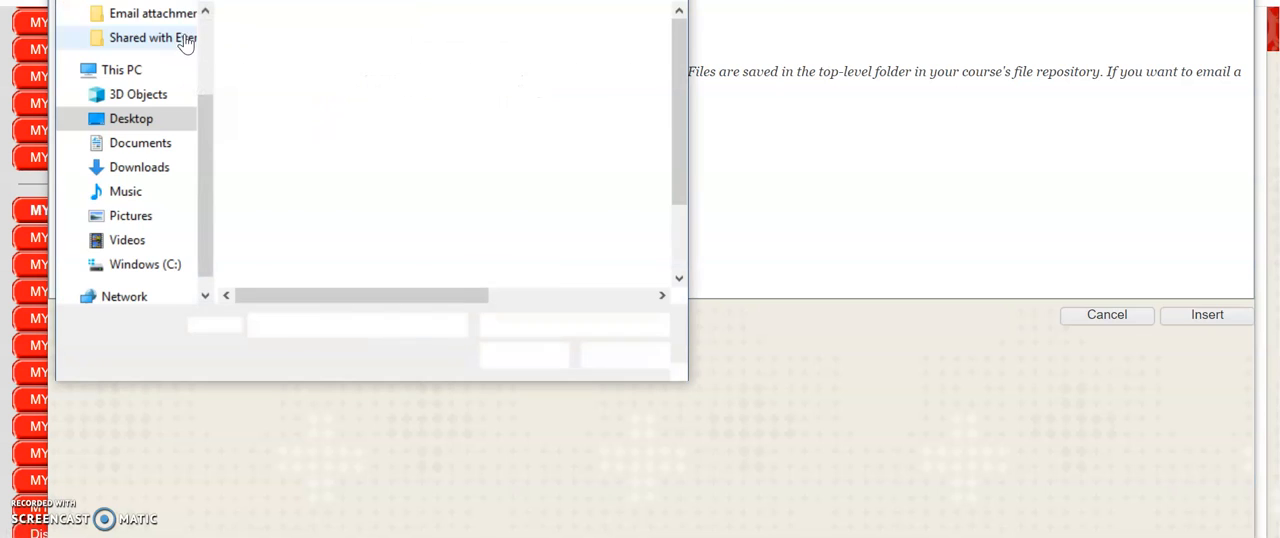
{"action": "left_click", "coordinate": [133, 216]}
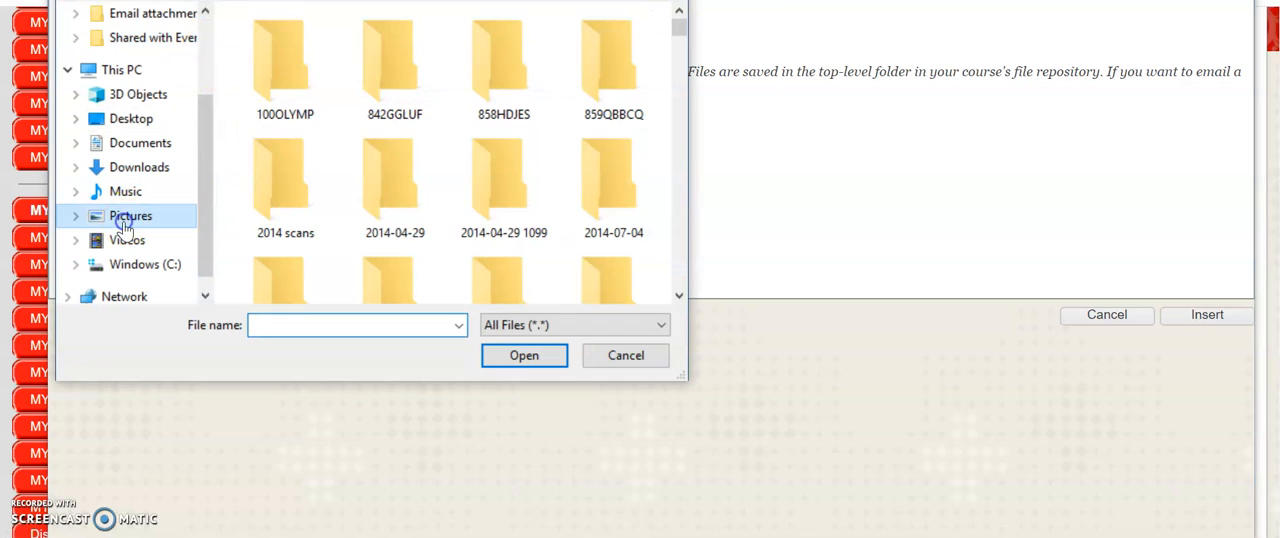
{"action": "left_click_drag", "start_coordinate": [676, 28], "coordinate": [651, 327]}
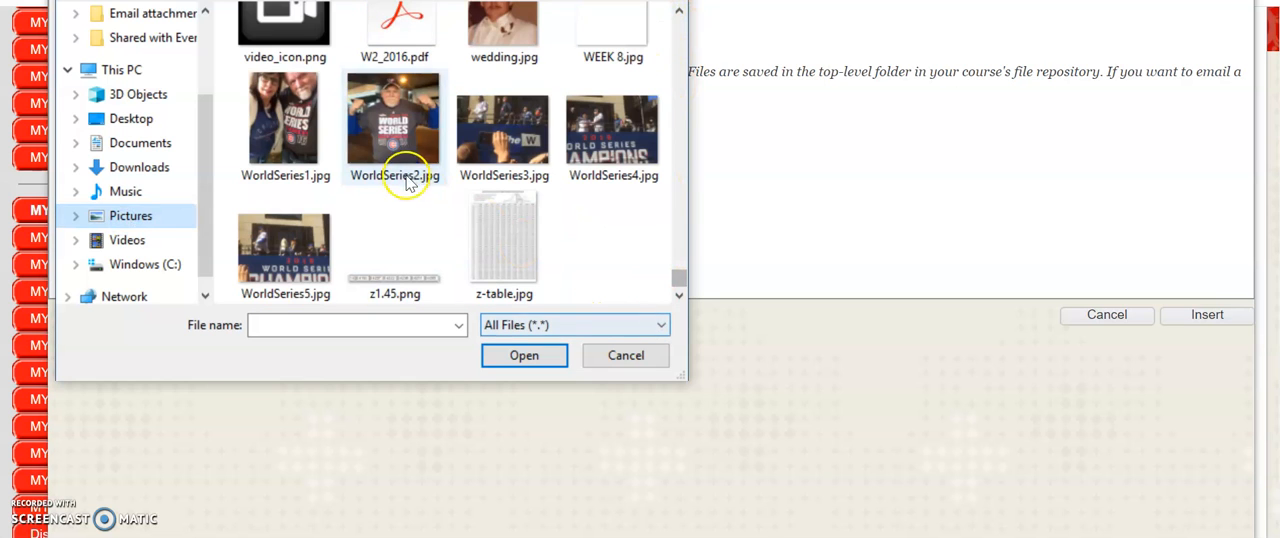
{"action": "double_click", "coordinate": [383, 118]}
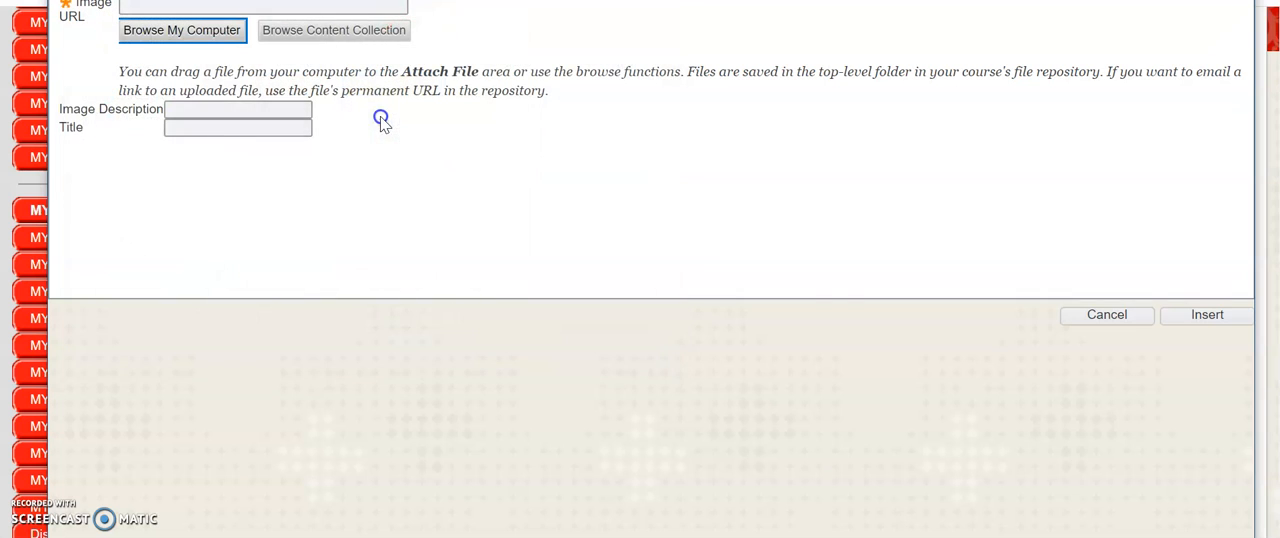
Insert the chosen image into the message without an image description
{"action": "left_click", "coordinate": [1207, 318]}
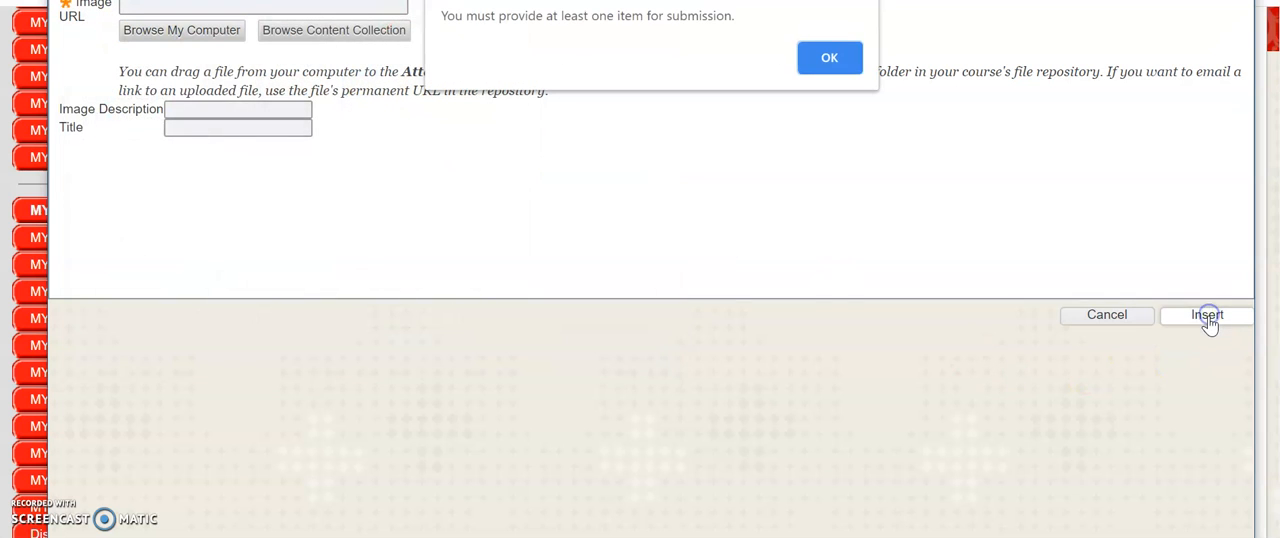
{"action": "left_click", "coordinate": [827, 57]}
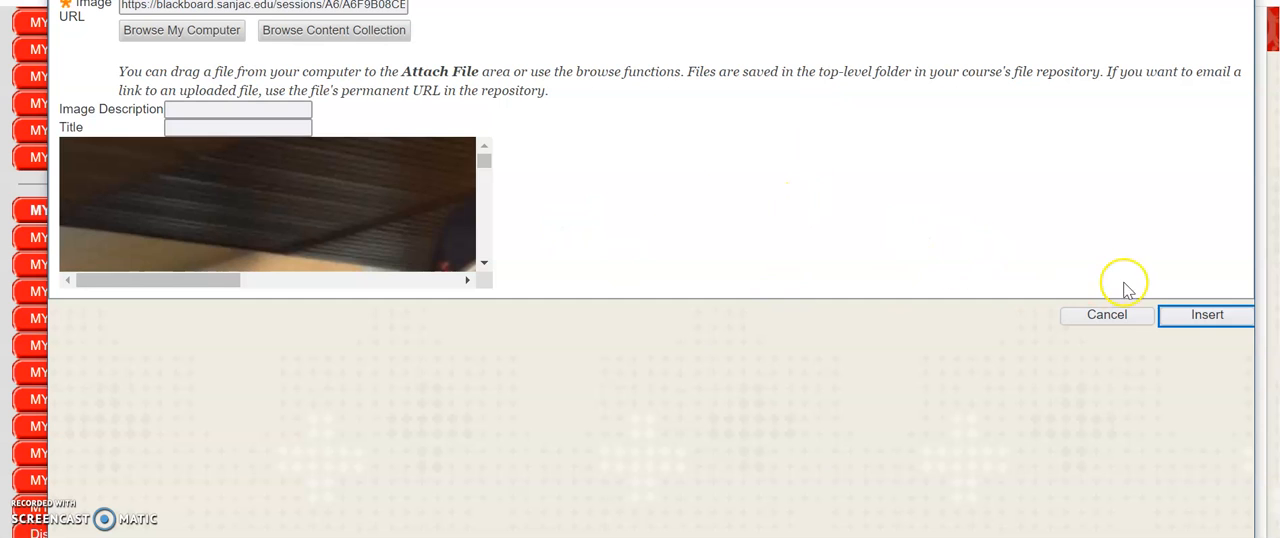
{"action": "left_click", "coordinate": [1195, 318]}
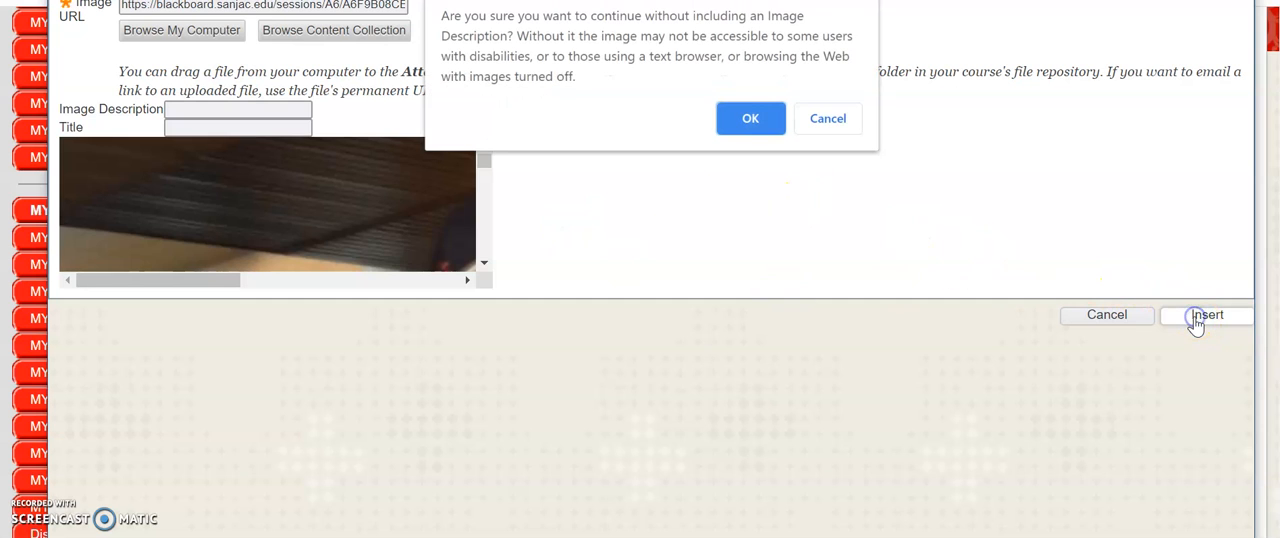
{"action": "left_click", "coordinate": [750, 119]}
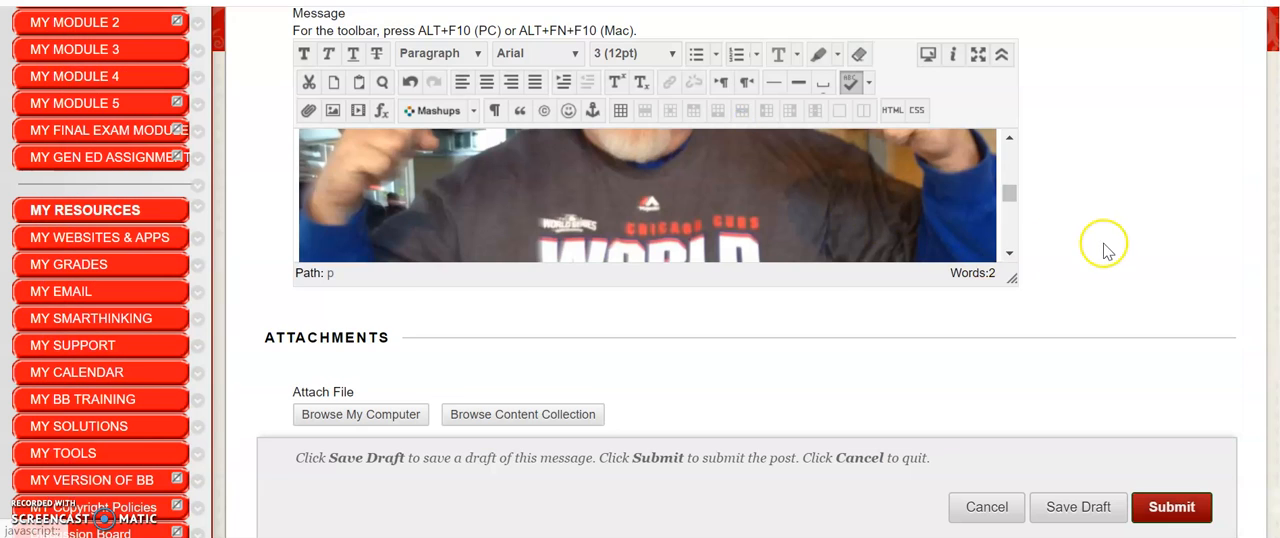
Set the inserted image's dimensions to 200 x 198 px with proportions constrained
{"action": "right_click", "coordinate": [814, 191]}
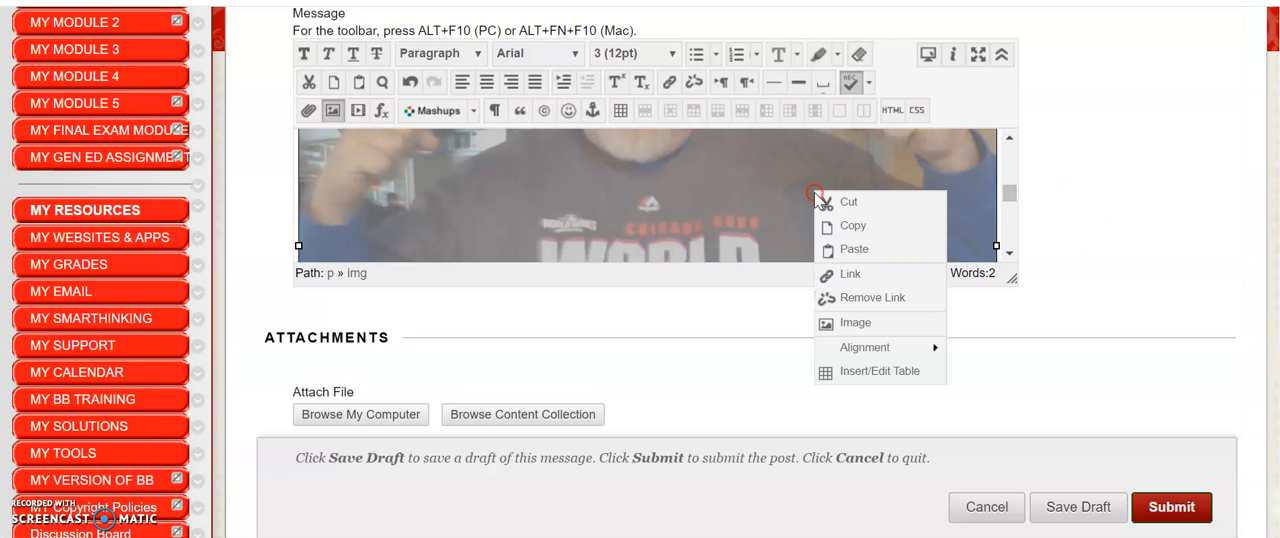
{"action": "left_click", "coordinate": [840, 322]}
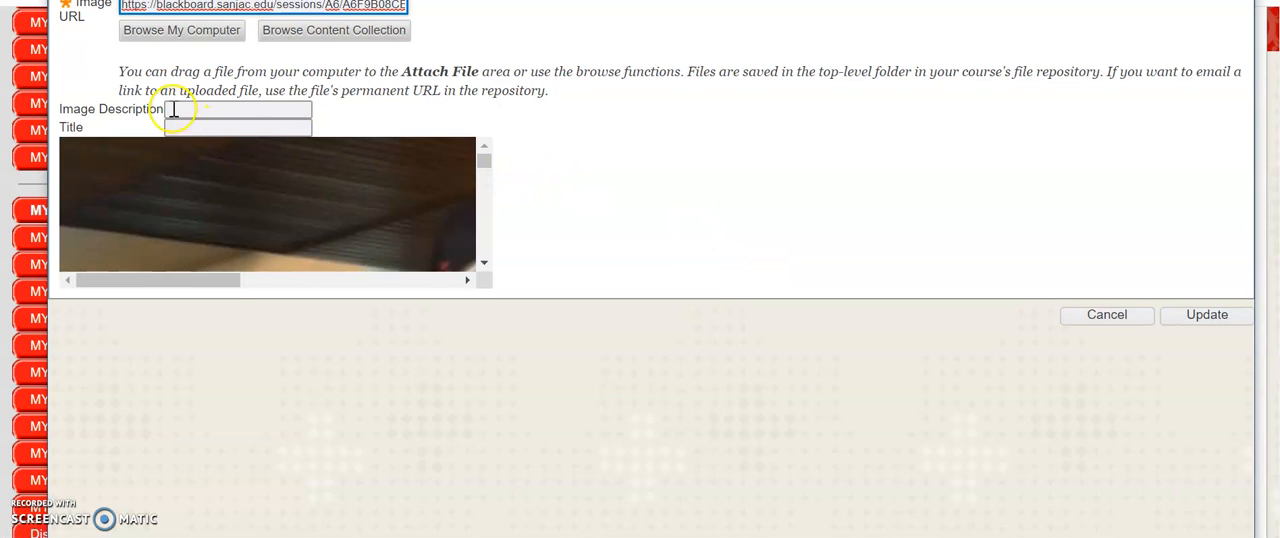
{"action": "left_click", "coordinate": [208, 1]}
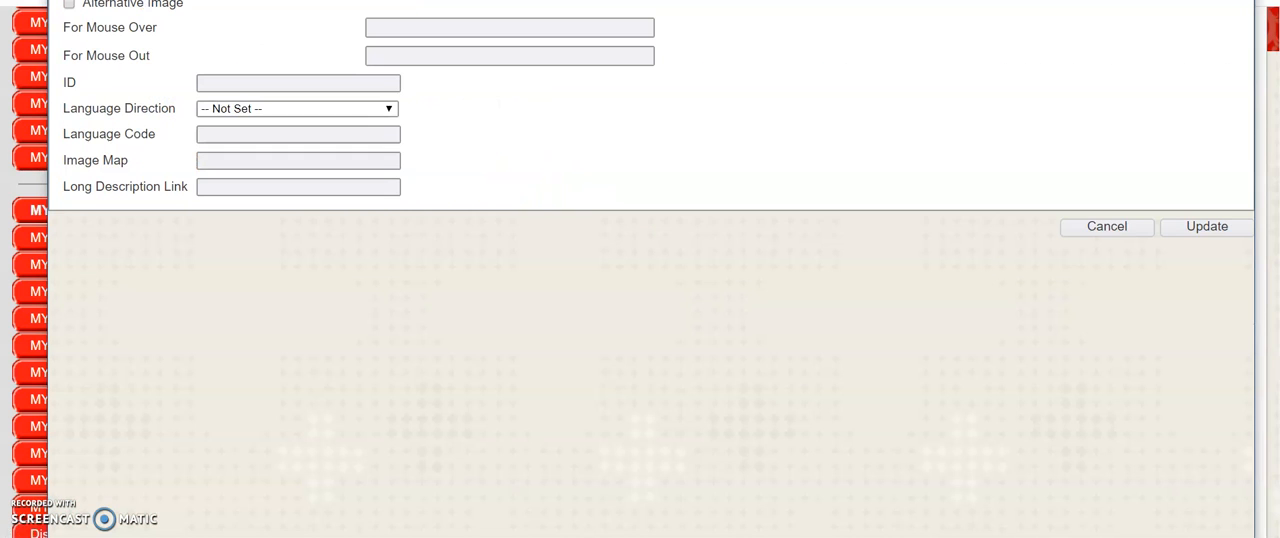
{"action": "left_click", "coordinate": [143, 1]}
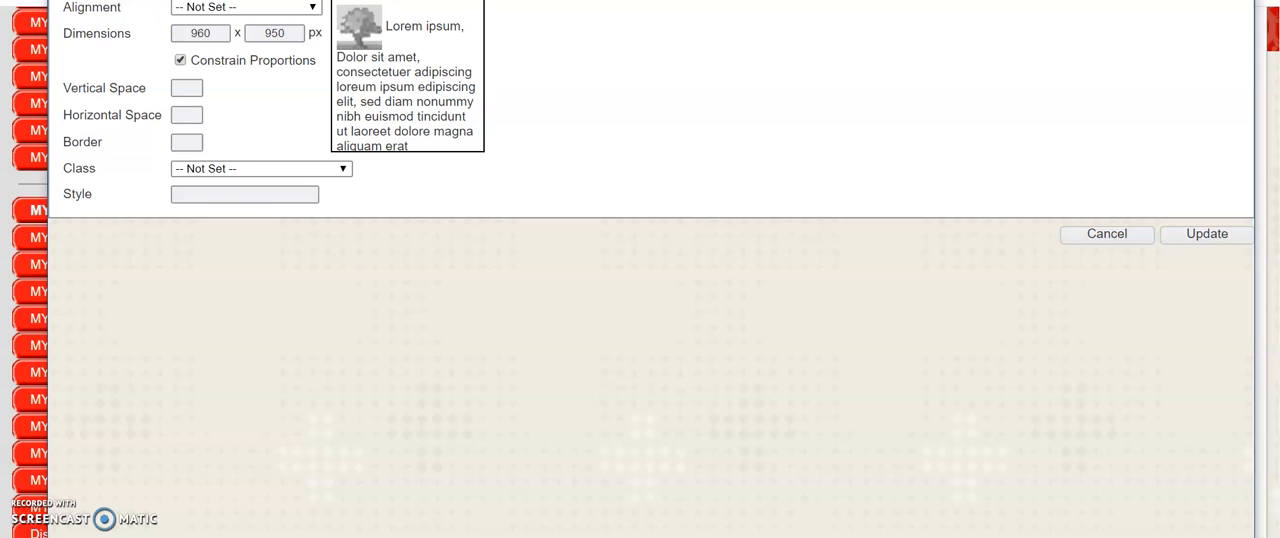
{"action": "left_click_drag", "start_coordinate": [215, 34], "coordinate": [170, 35]}
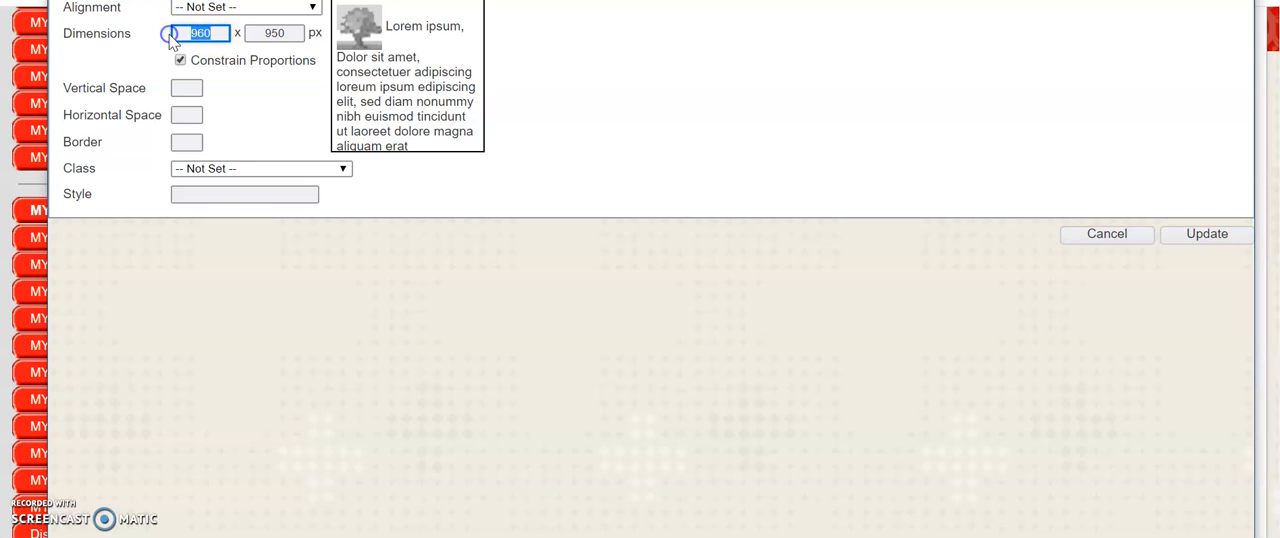
{"action": "left_click", "coordinate": [292, 30]}
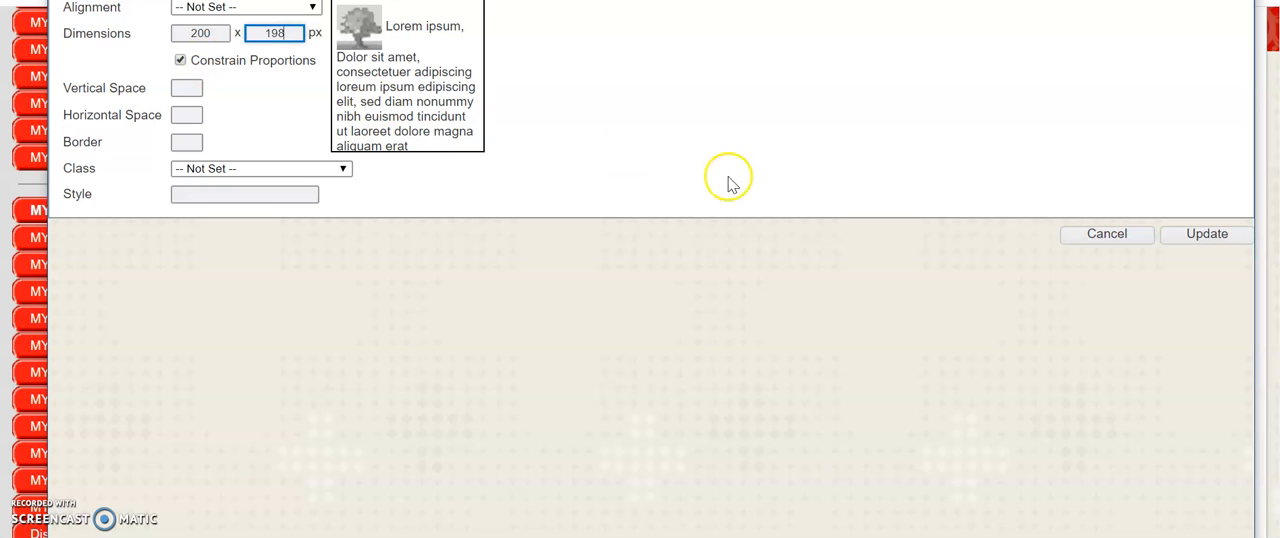
{"action": "left_click", "coordinate": [1226, 237]}
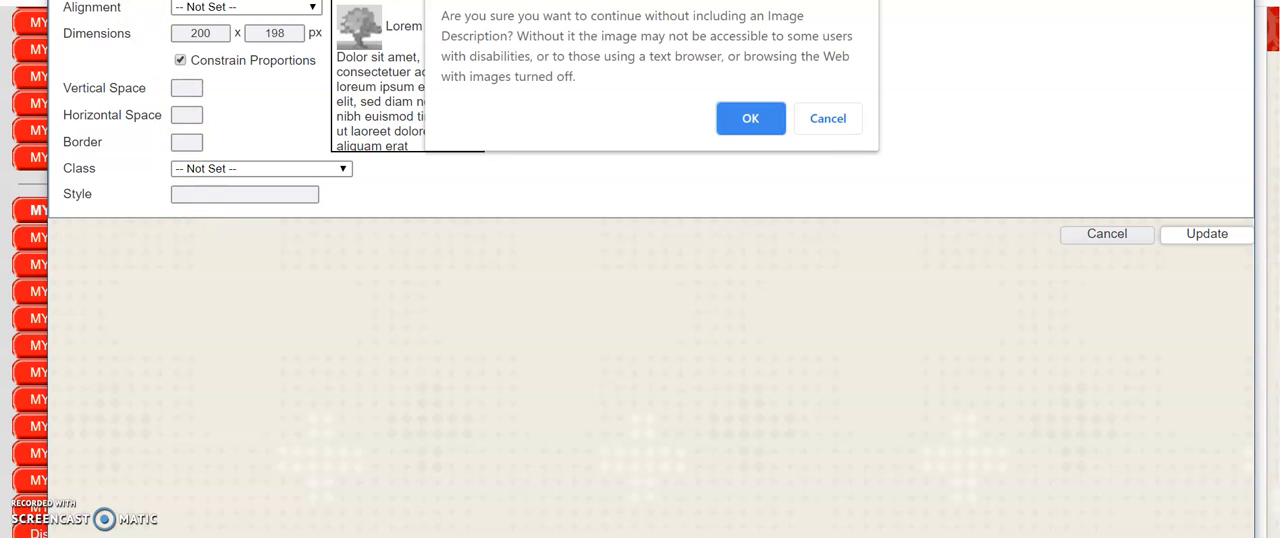
{"action": "left_click", "coordinate": [838, 123]}
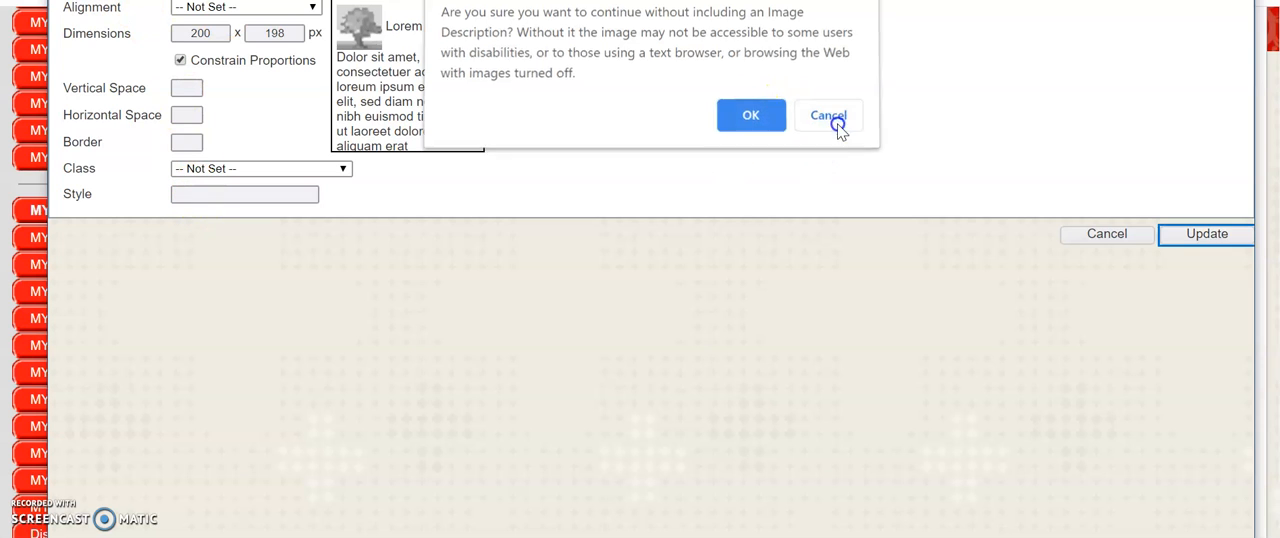
{"action": "left_click", "coordinate": [86, 10]}
{"action": "left_click", "coordinate": [199, 112]}
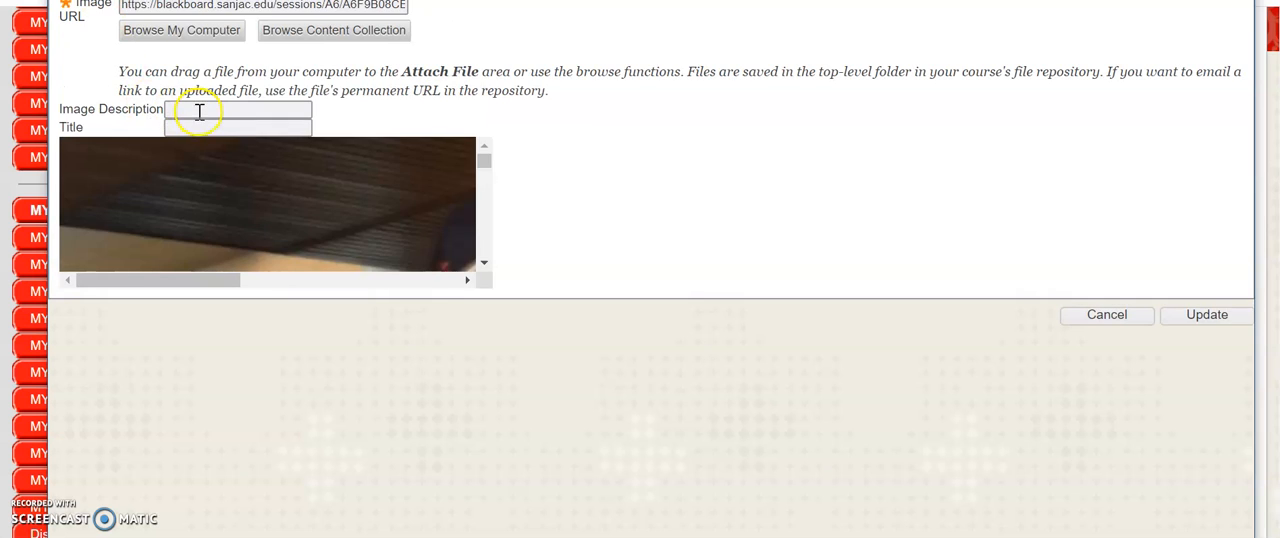
{"action": "left_click", "coordinate": [198, 109]}
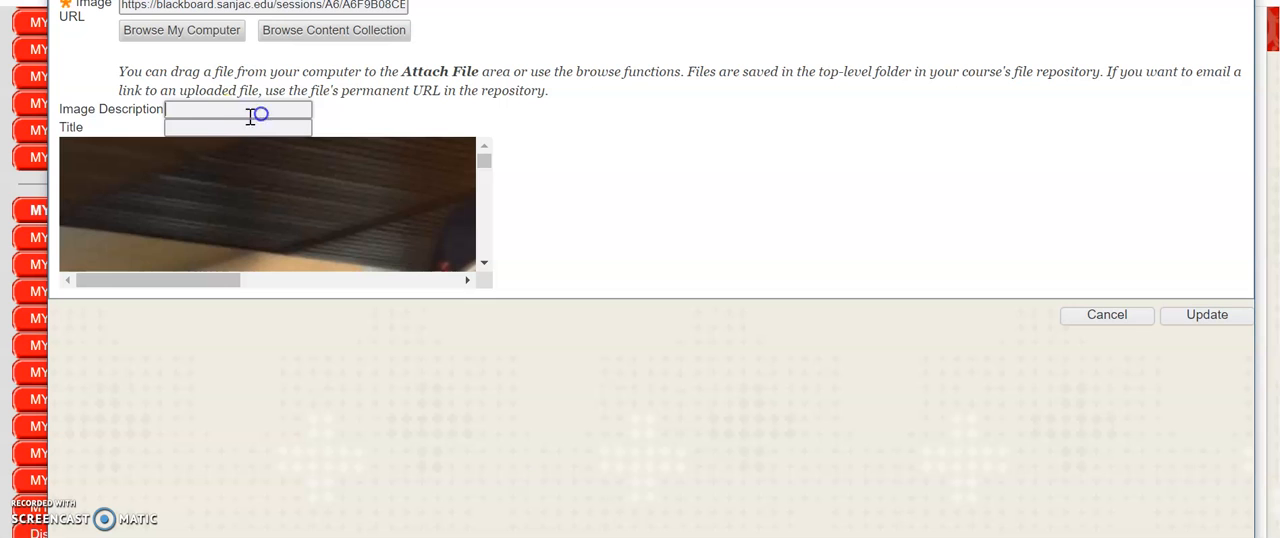
{"action": "left_click", "coordinate": [207, 110]}
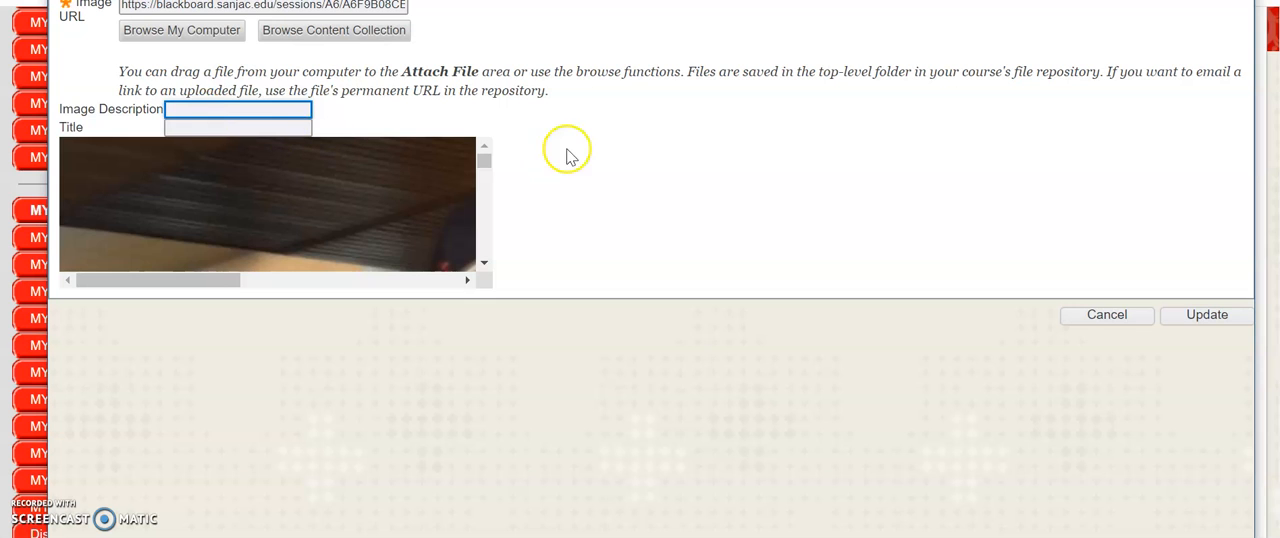
Apply the 200 x 198 px image settings to the message without adding an image description
{"action": "left_click", "coordinate": [1212, 316]}
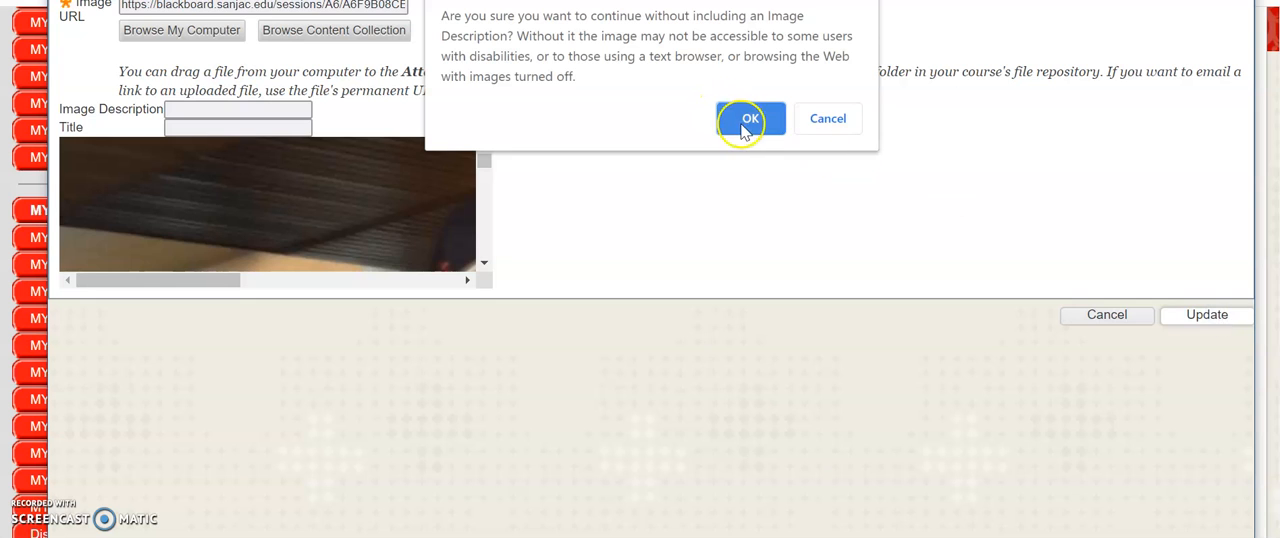
{"action": "left_click", "coordinate": [748, 121]}
{"action": "left_click_drag", "start_coordinate": [1010, 208], "coordinate": [988, 175]}
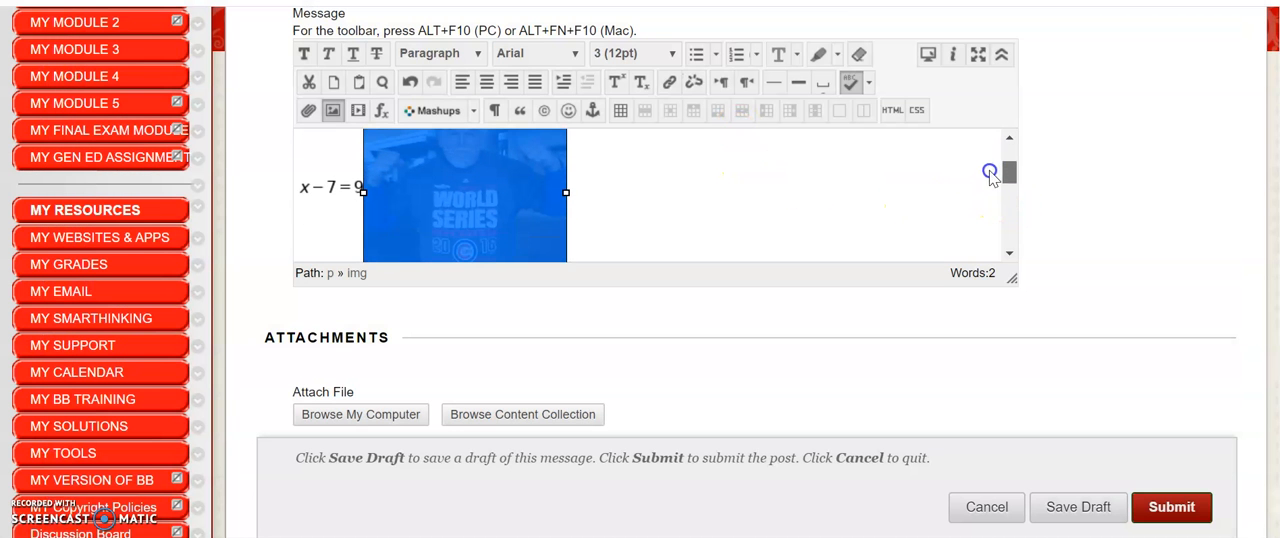
{"action": "left_click", "coordinate": [741, 221]}
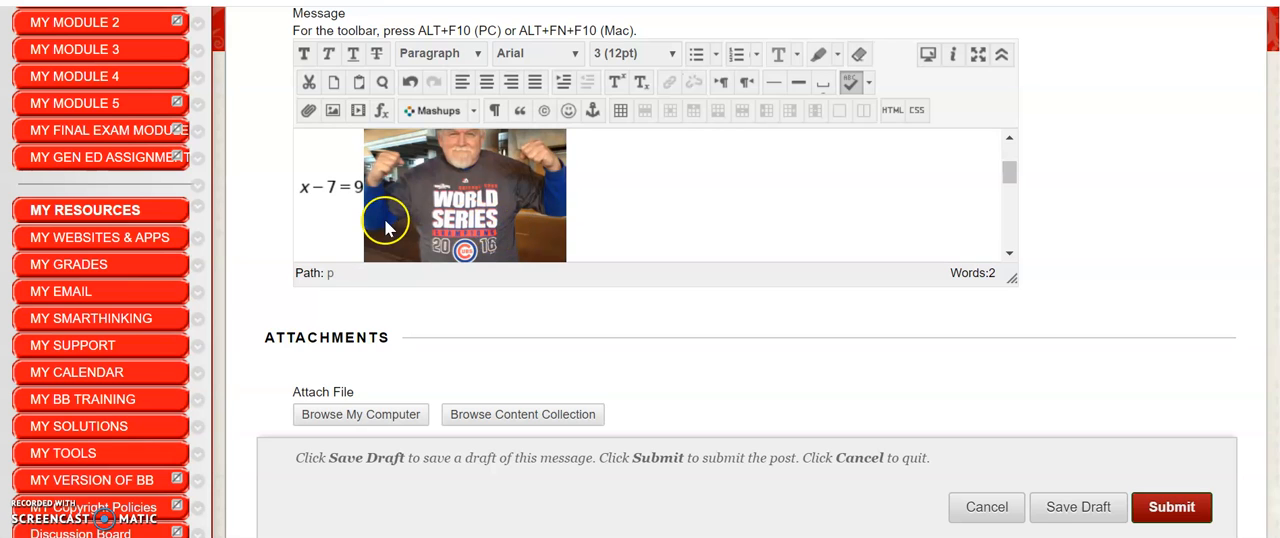
{"action": "left_click", "coordinate": [468, 207]}
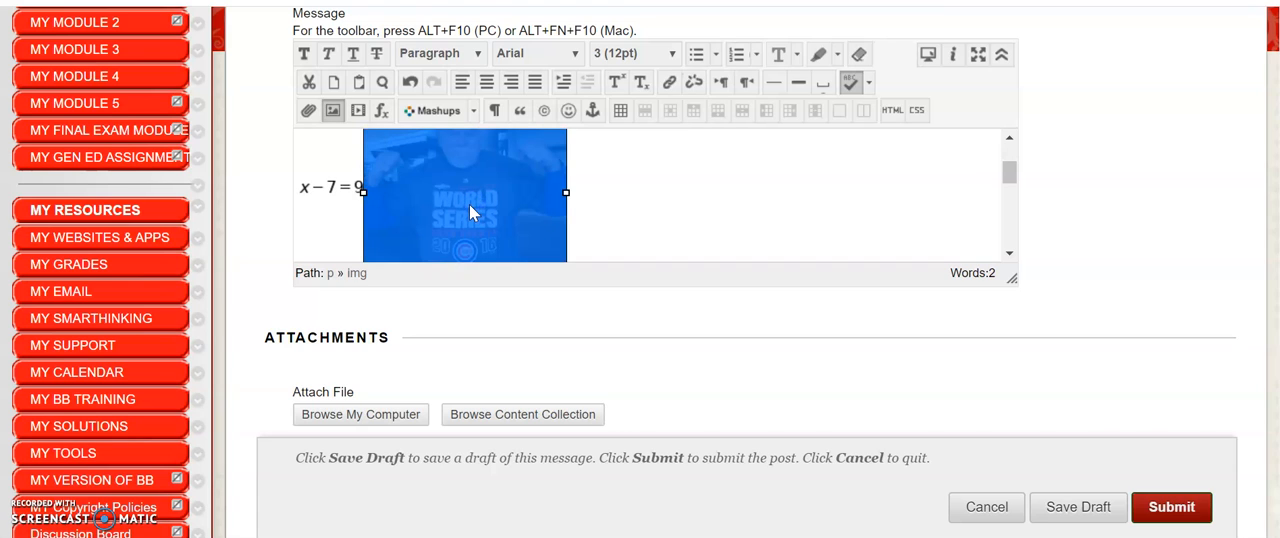
{"action": "right_click", "coordinate": [469, 204]}
{"action": "left_click", "coordinate": [444, 194]}
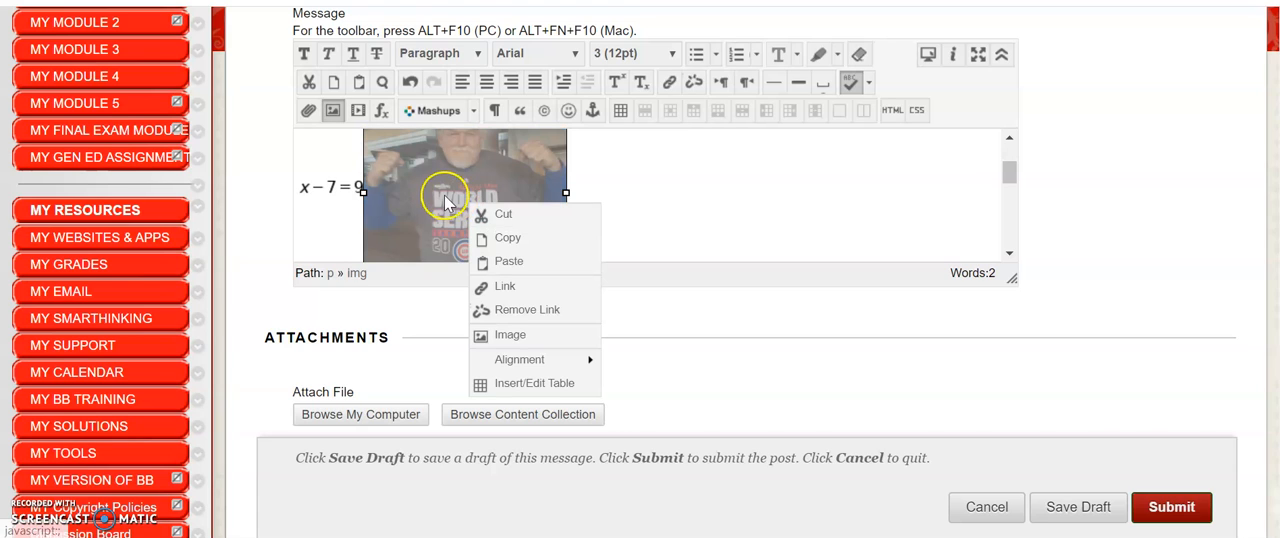
{"action": "right_click", "coordinate": [620, 198]}
Submit the Math Question thread to the Q/A forum
{"action": "left_click_drag", "start_coordinate": [1006, 172], "coordinate": [995, 195]}
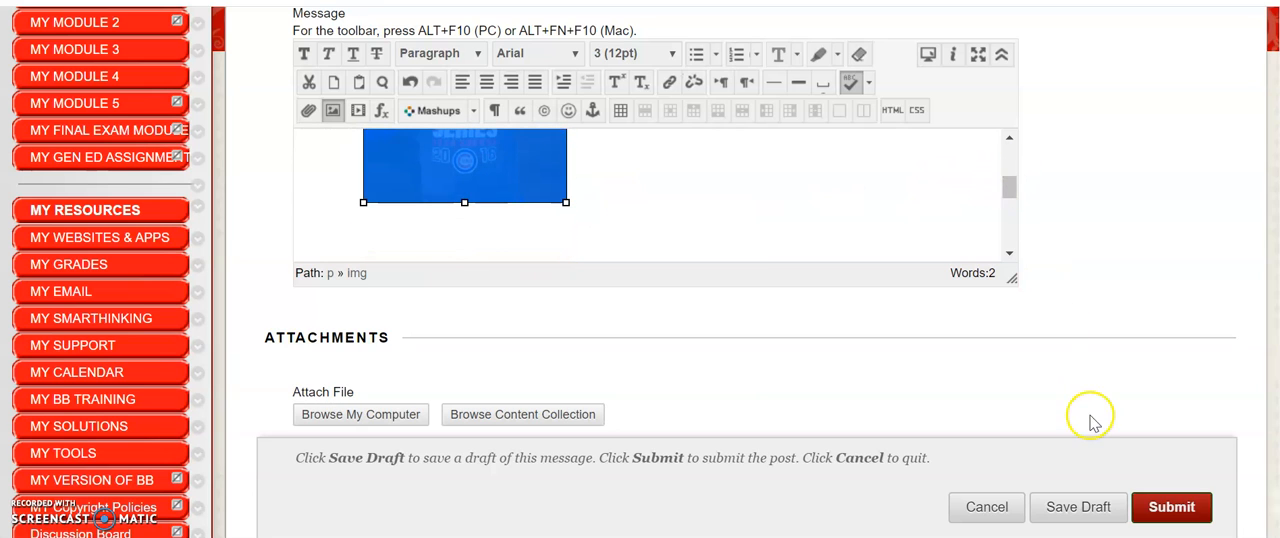
{"action": "scroll", "coordinate": [1276, 335], "scroll_direction": "down", "scroll_amount": 3}
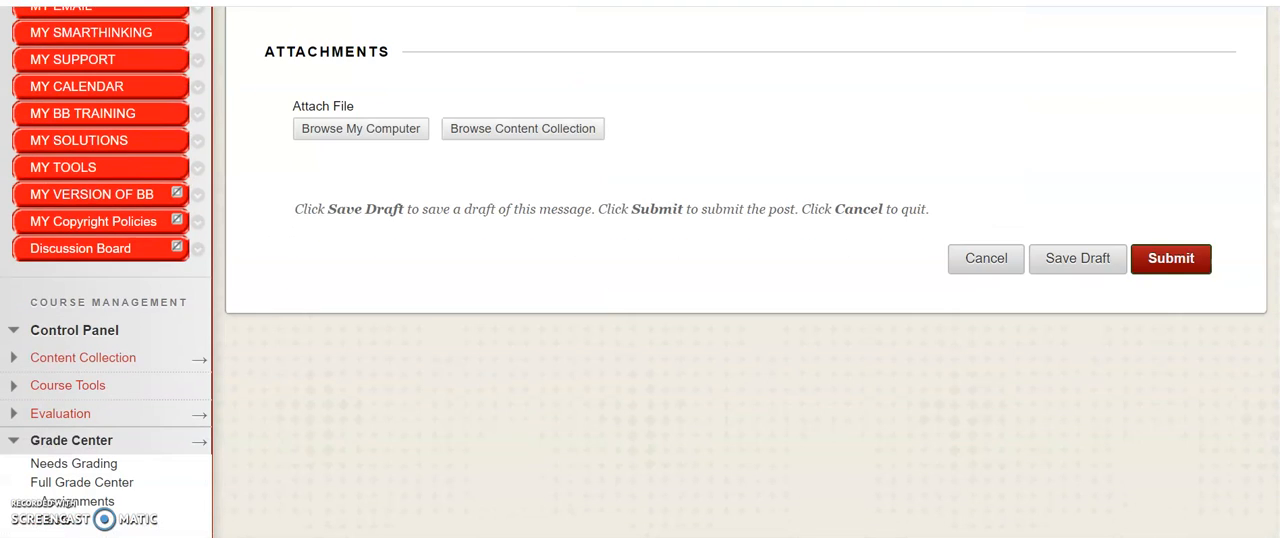
{"action": "left_click", "coordinate": [1152, 262]}
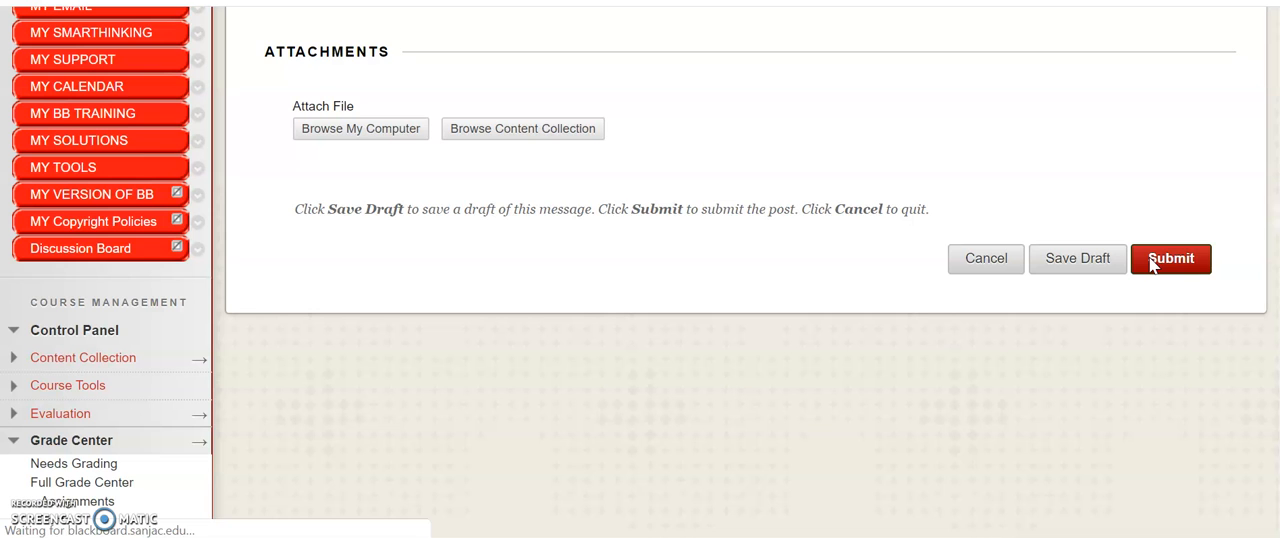
Open the Math Question thread from the forum's list and review the posted message
{"action": "scroll", "coordinate": [780, 350], "scroll_direction": "down", "scroll_amount": 4}
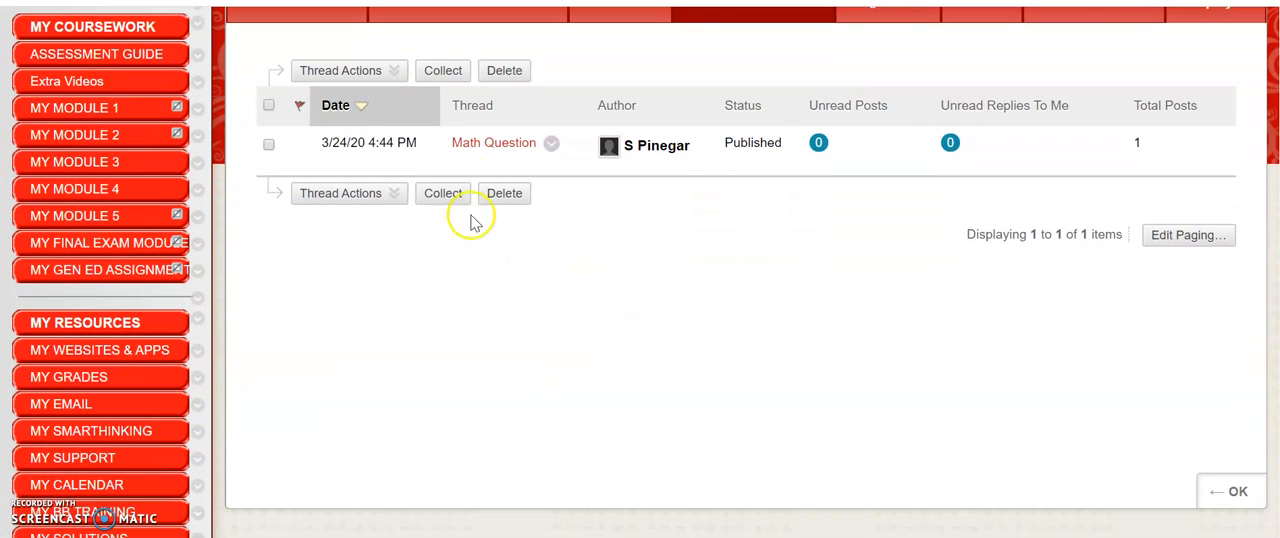
{"action": "left_click", "coordinate": [513, 146]}
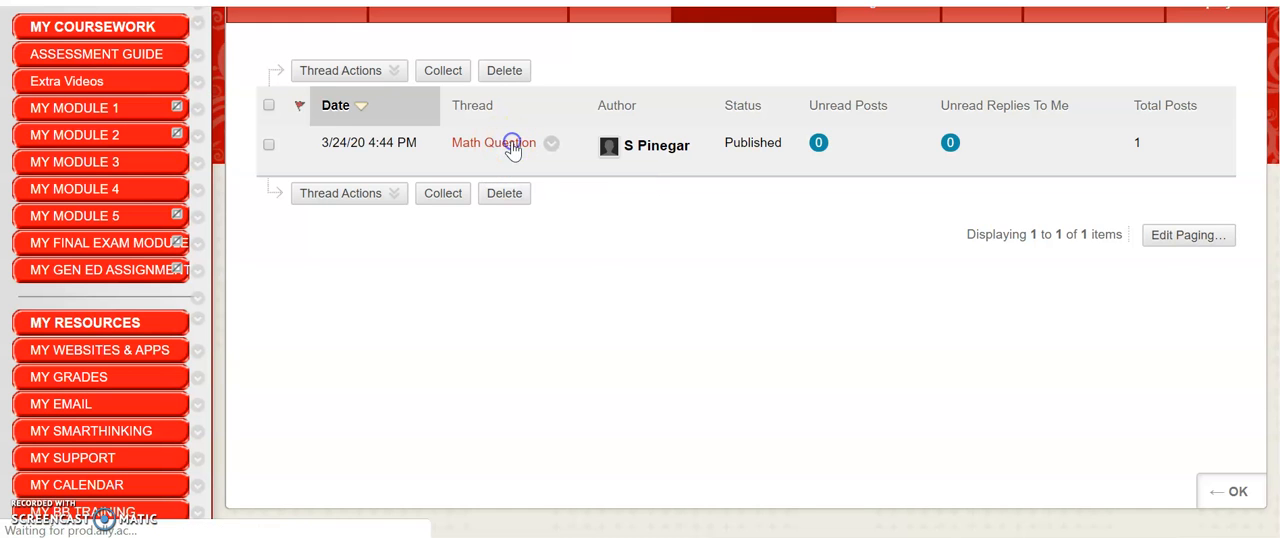
{"action": "scroll", "coordinate": [997, 217], "scroll_direction": "down", "scroll_amount": 3}
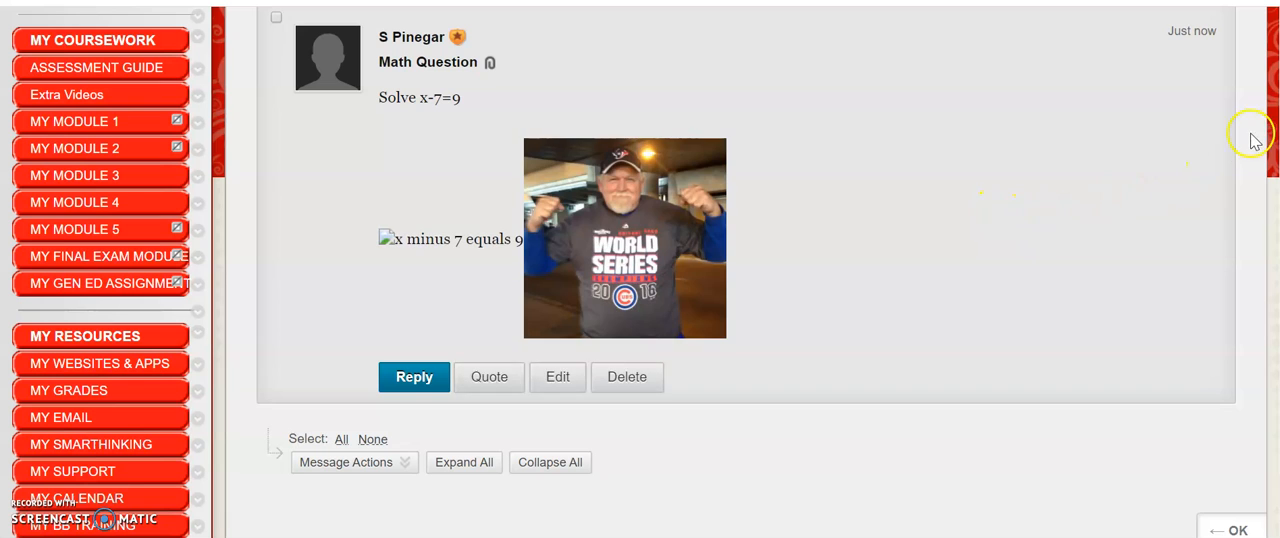
{"action": "scroll", "coordinate": [623, 286], "scroll_direction": "down", "scroll_amount": 3}
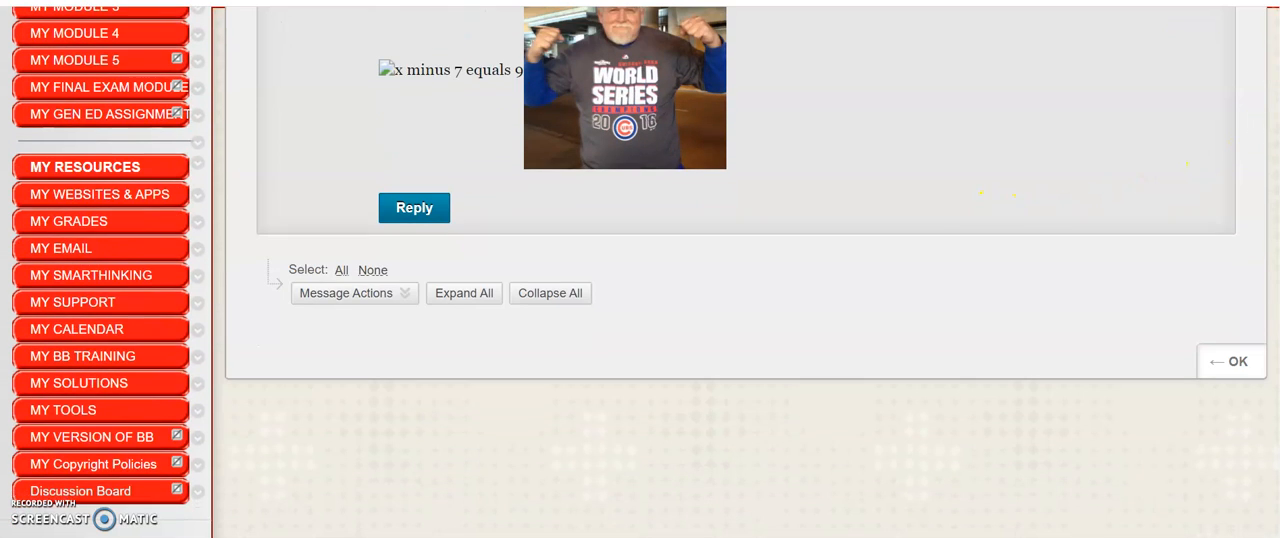
Submit a reply to the Math Question post with the lines x-7=9, x-7+7=9+7 and x=16
{"action": "left_click", "coordinate": [405, 214]}
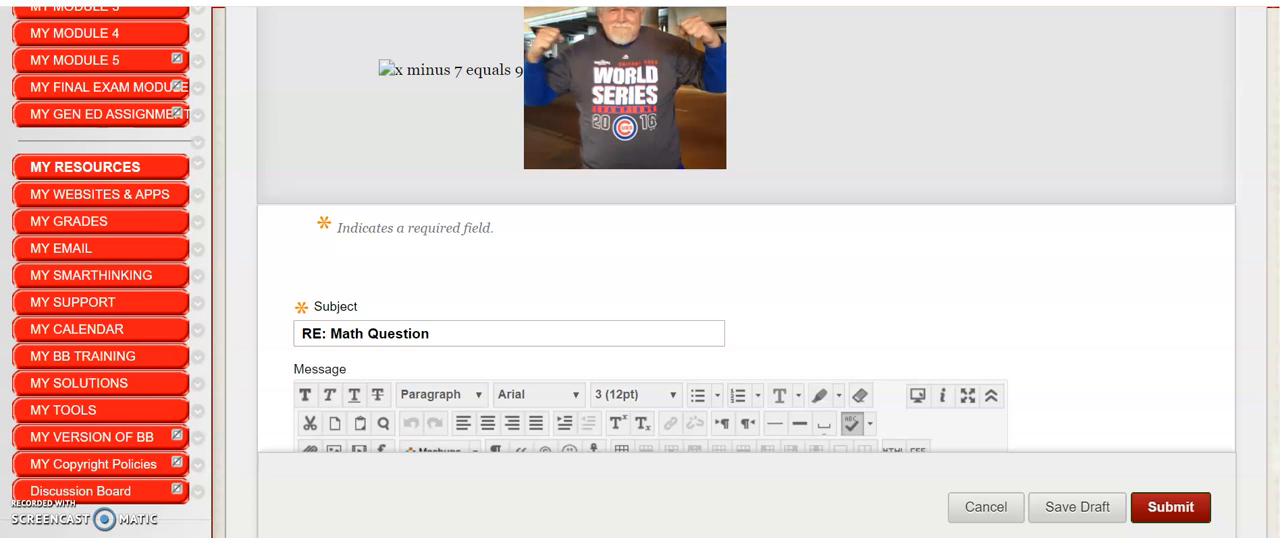
{"action": "scroll", "coordinate": [1230, 309], "scroll_direction": "down", "scroll_amount": 3}
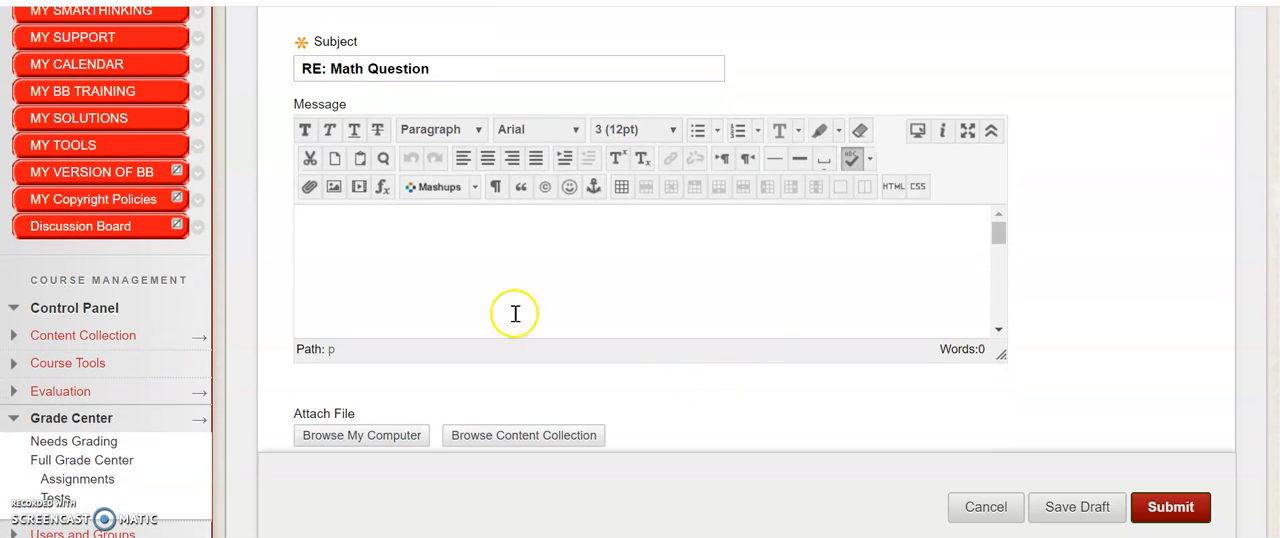
{"action": "left_click", "coordinate": [358, 239]}
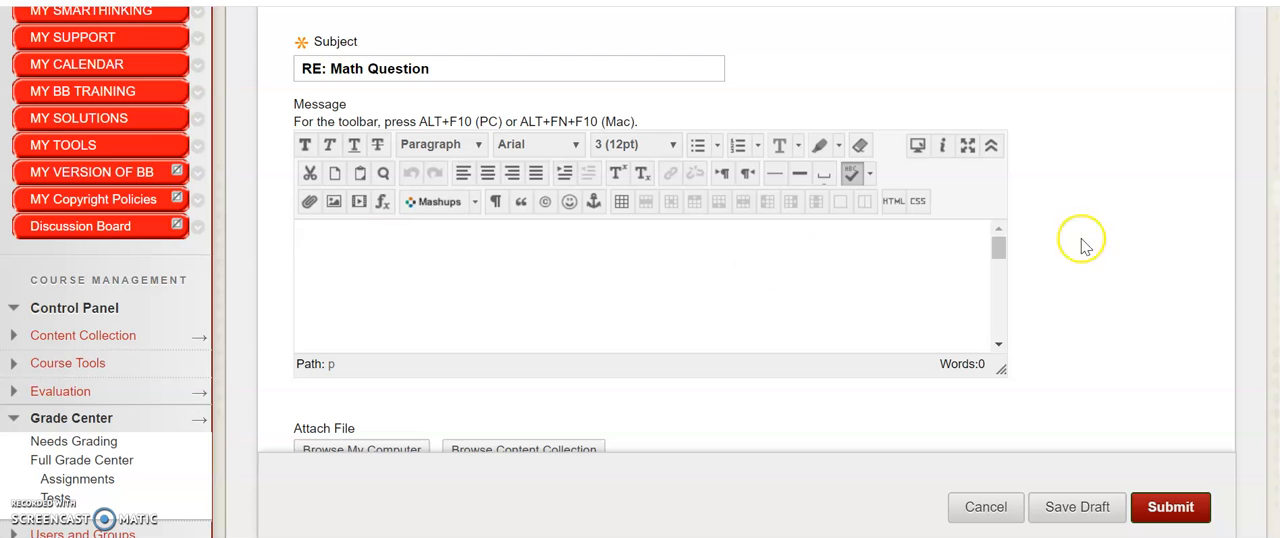
{"action": "scroll", "coordinate": [1272, 152], "scroll_direction": "up", "scroll_amount": 5}
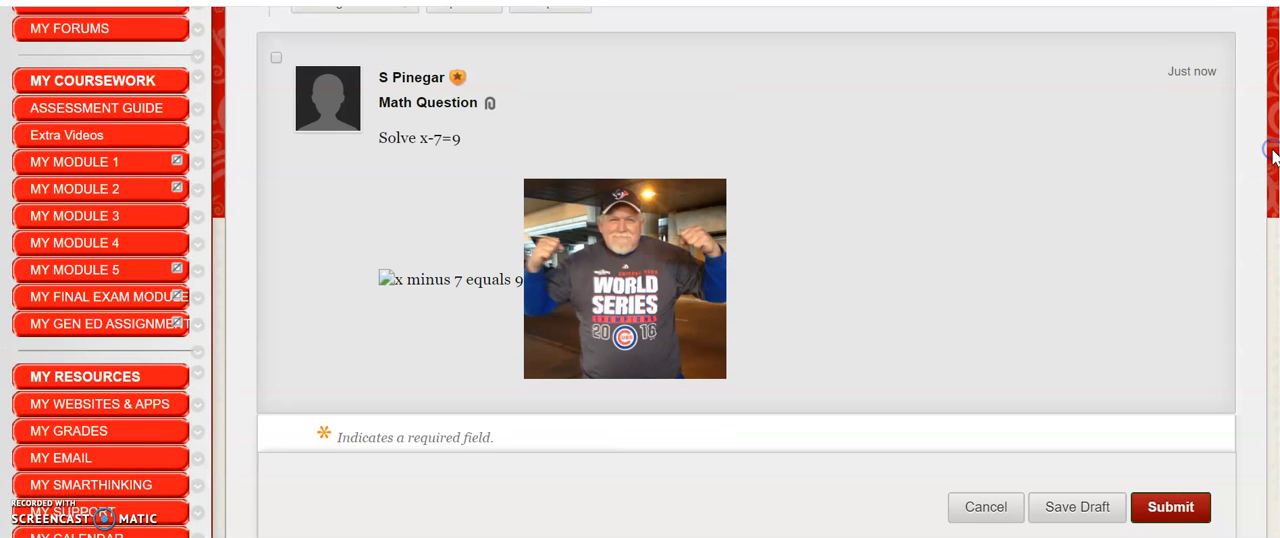
{"action": "scroll", "coordinate": [1266, 275], "scroll_direction": "down", "scroll_amount": 5}
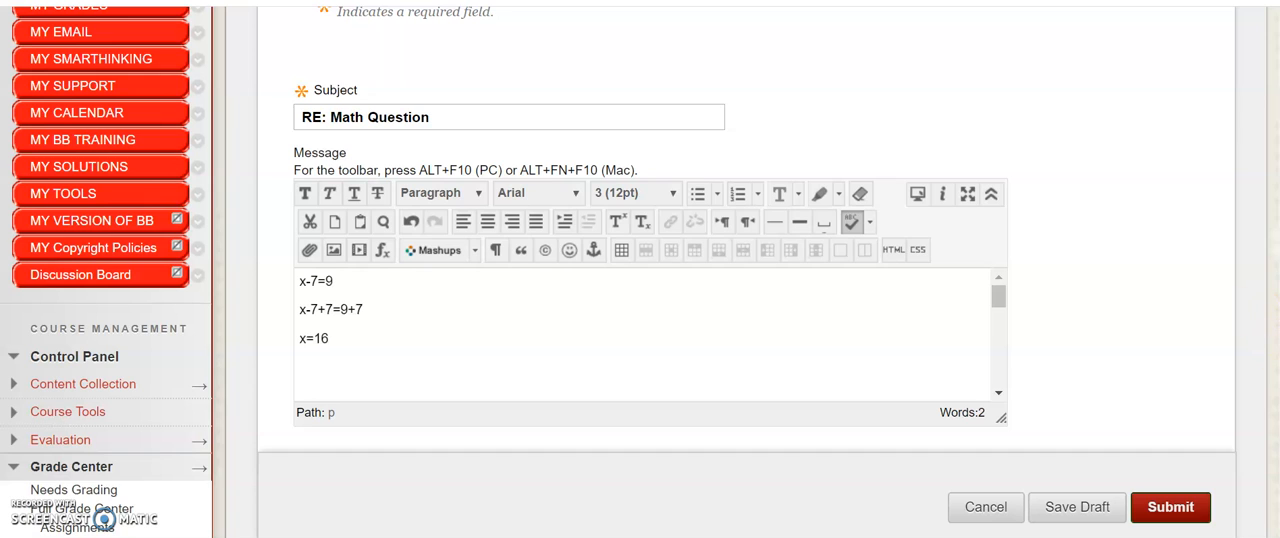
{"action": "left_click", "coordinate": [1172, 508]}
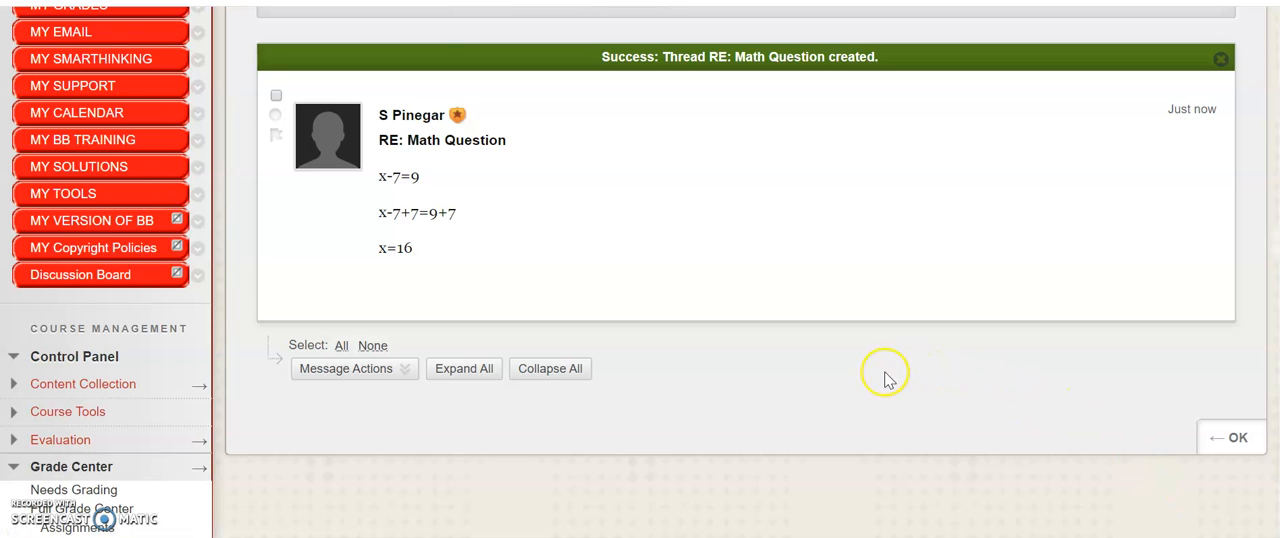
Return from the Math Question thread to the Q/A forum's thread list
{"action": "mouse_move", "coordinate": [1279, 327]}
{"action": "left_mouse_down"}
{"action": "mouse_move", "coordinate": [1279, 347]}
{"action": "mouse_move", "coordinate": [1276, 200]}
{"action": "mouse_move", "coordinate": [1279, 340]}
{"action": "left_mouse_up"}
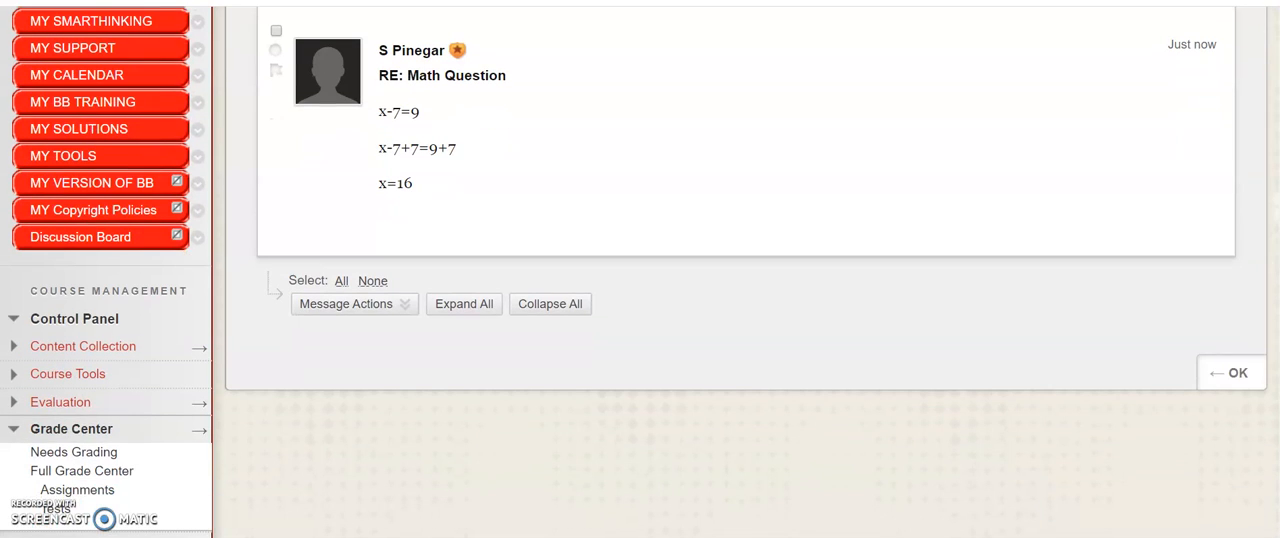
{"action": "left_click", "coordinate": [1225, 377]}
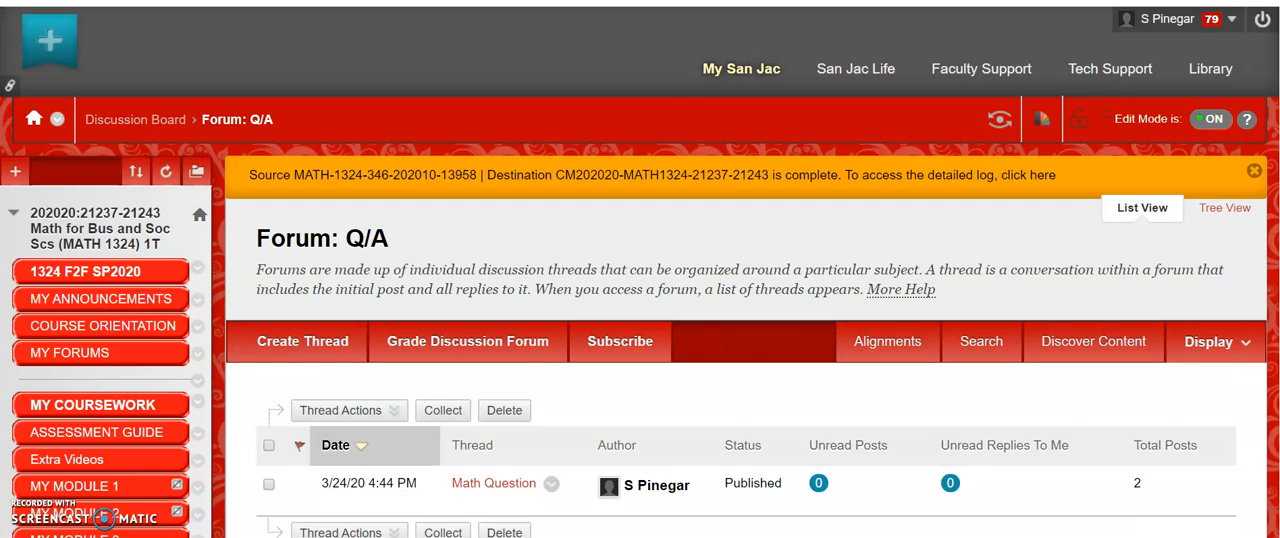
{"action": "scroll", "coordinate": [691, 335], "scroll_direction": "down", "scroll_amount": 5}
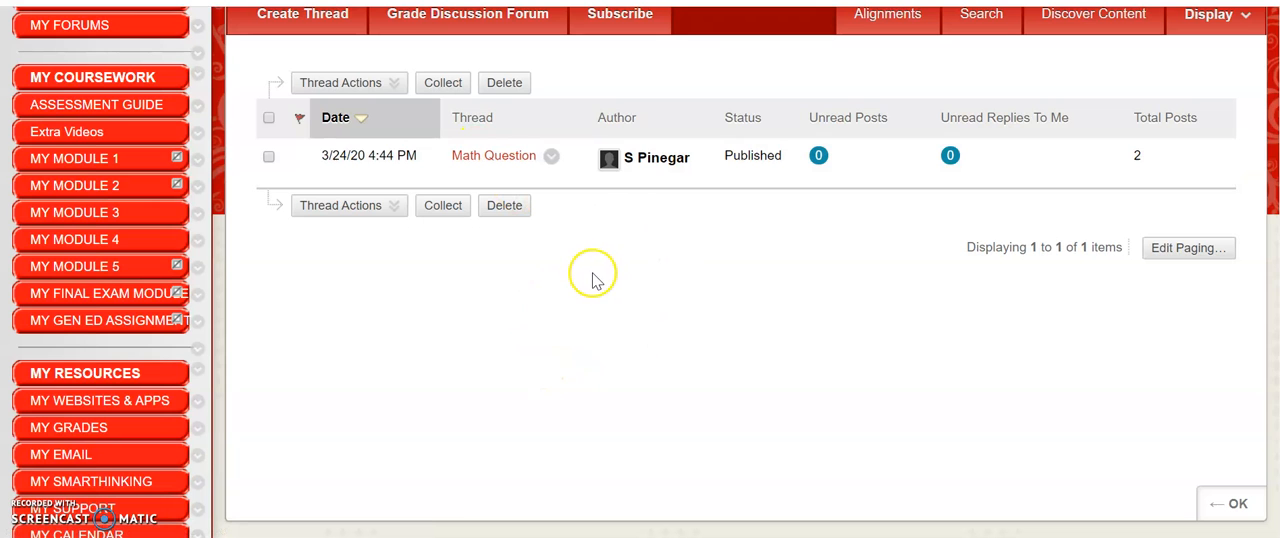
Open the course's Full Grade Center
{"action": "left_click", "coordinate": [369, 419]}
{"action": "scroll", "coordinate": [369, 419], "scroll_direction": "down", "scroll_amount": 5}
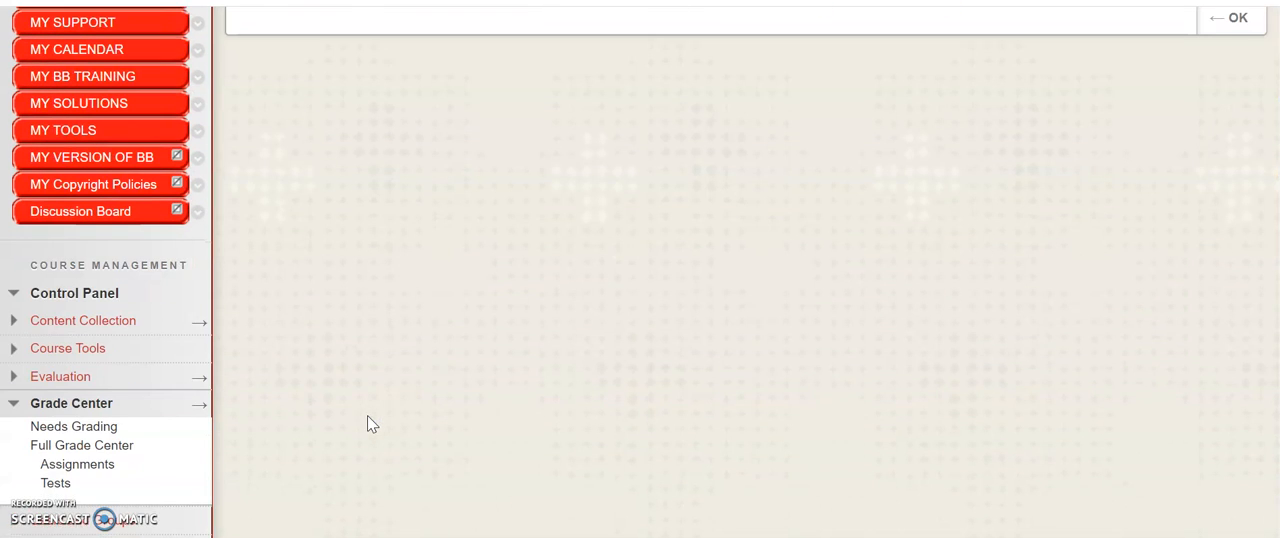
{"action": "left_click", "coordinate": [108, 445]}
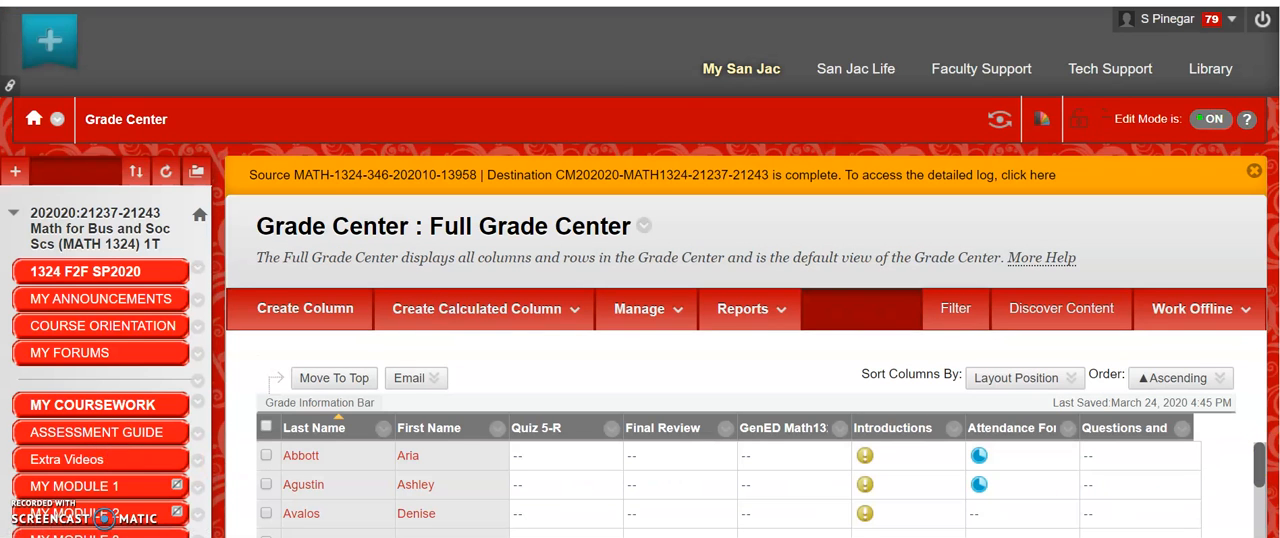
Open the Q/A column at the end of the Grade Center for editing its column information
{"action": "scroll", "coordinate": [640, 300], "scroll_direction": "down", "scroll_amount": 3}
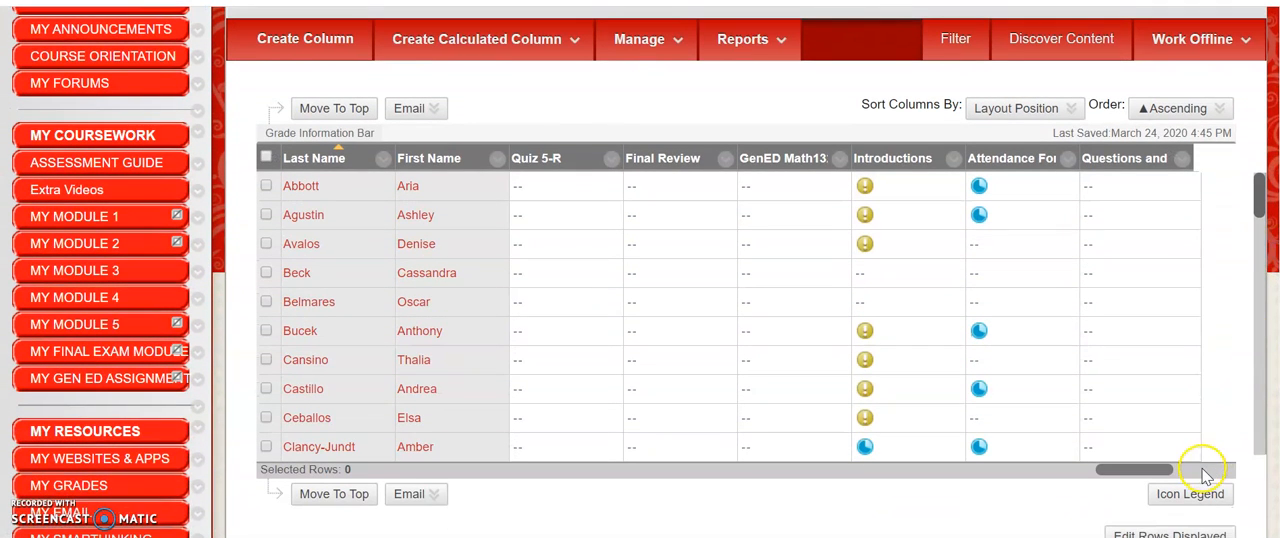
{"action": "left_click", "coordinate": [1199, 468]}
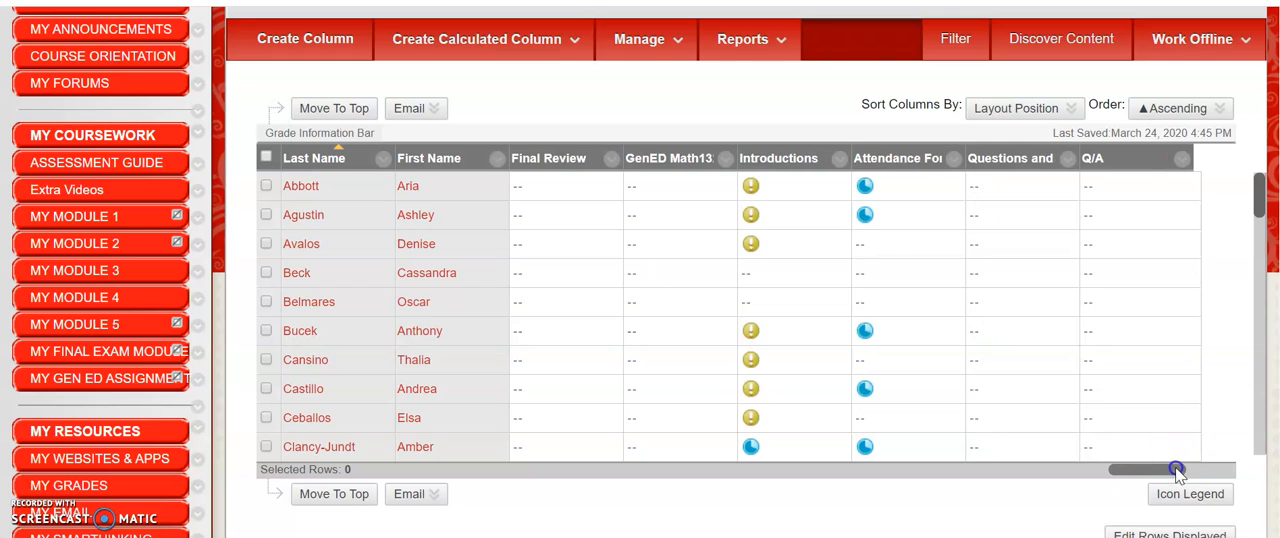
{"action": "left_click", "coordinate": [1181, 158]}
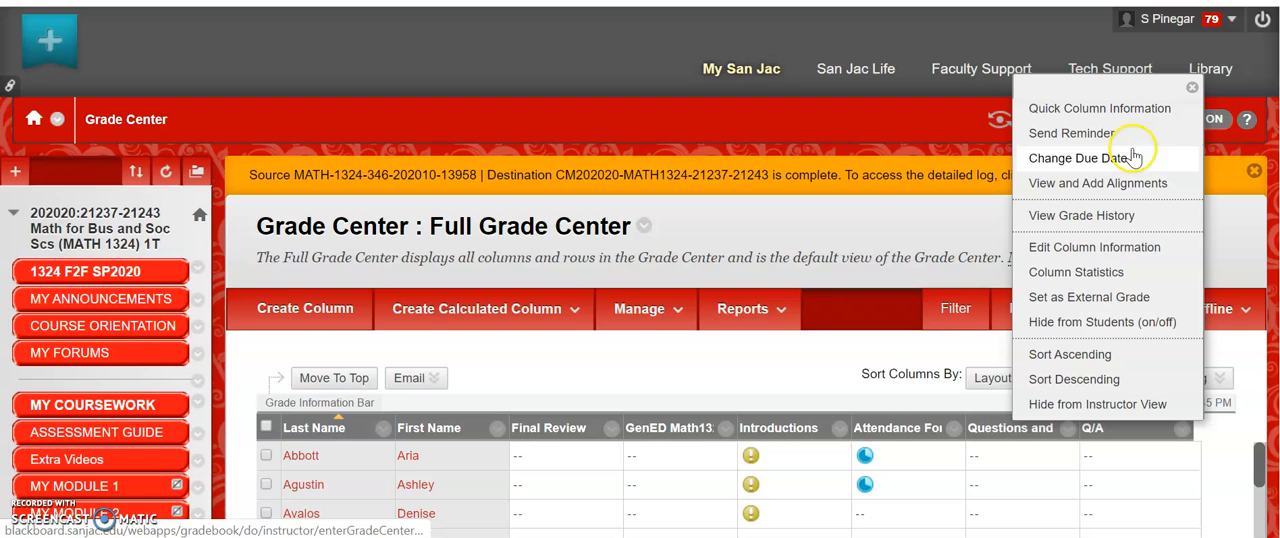
{"action": "left_click", "coordinate": [1068, 250]}
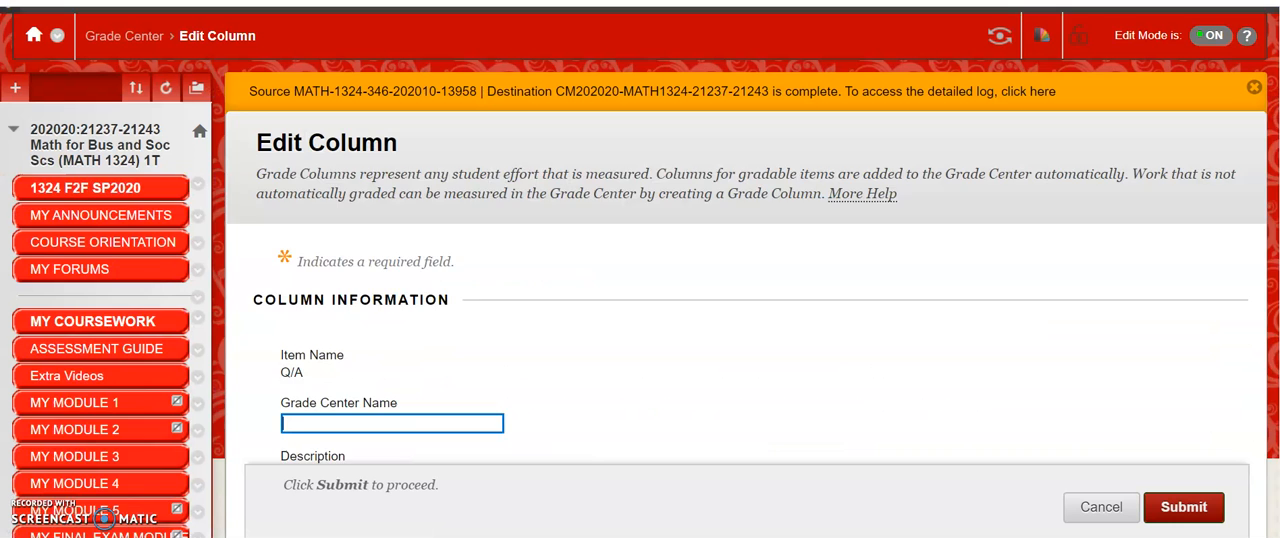
Keep Score as the Q/A column's primary display and set its category to Assignment
{"action": "scroll", "coordinate": [1268, 326], "scroll_direction": "down", "scroll_amount": 7}
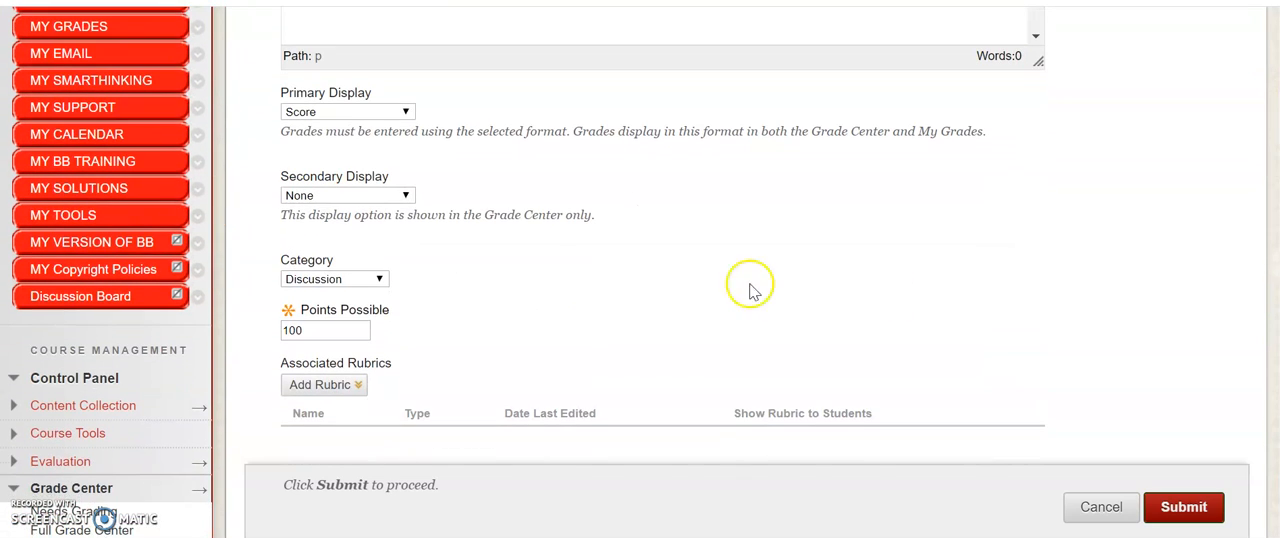
{"action": "left_click", "coordinate": [406, 113]}
{"action": "left_click", "coordinate": [404, 111]}
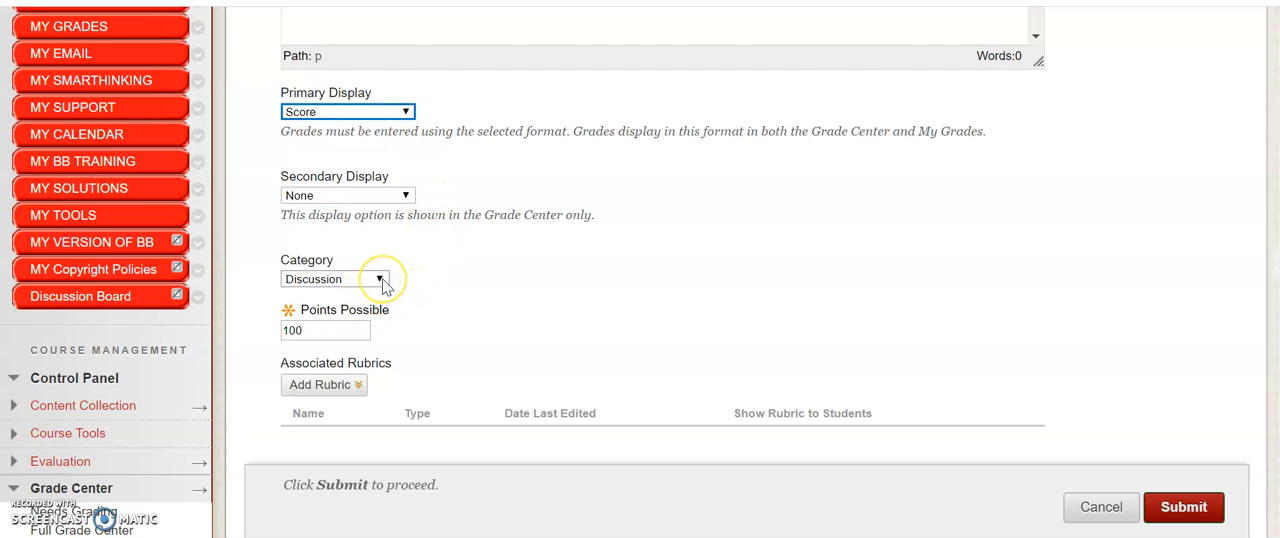
{"action": "left_click", "coordinate": [381, 280]}
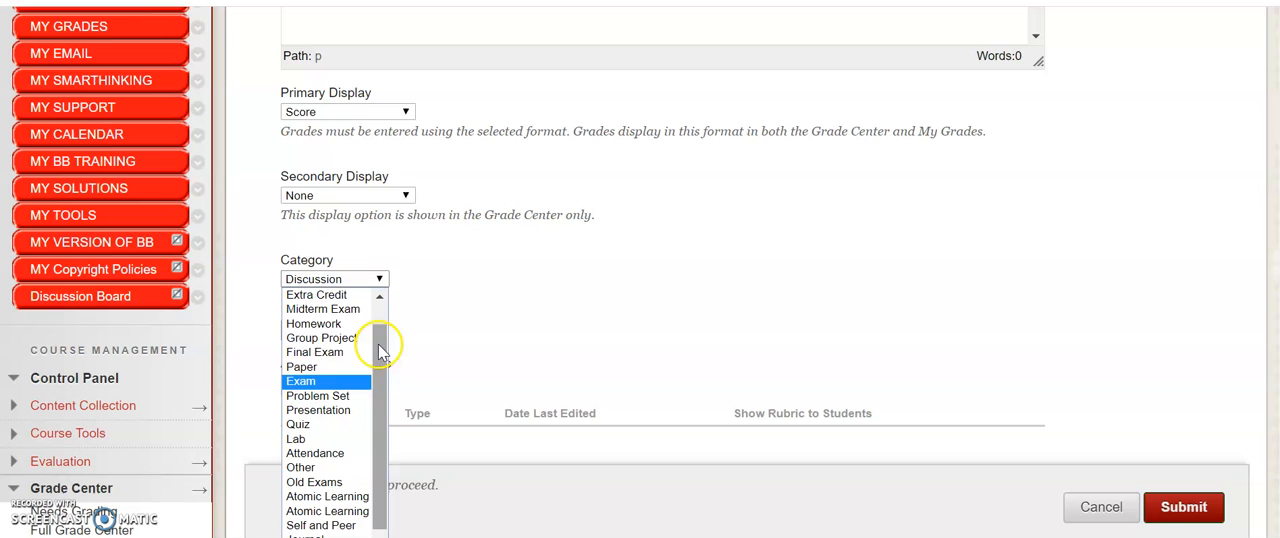
{"action": "left_click_drag", "start_coordinate": [378, 344], "coordinate": [381, 395]}
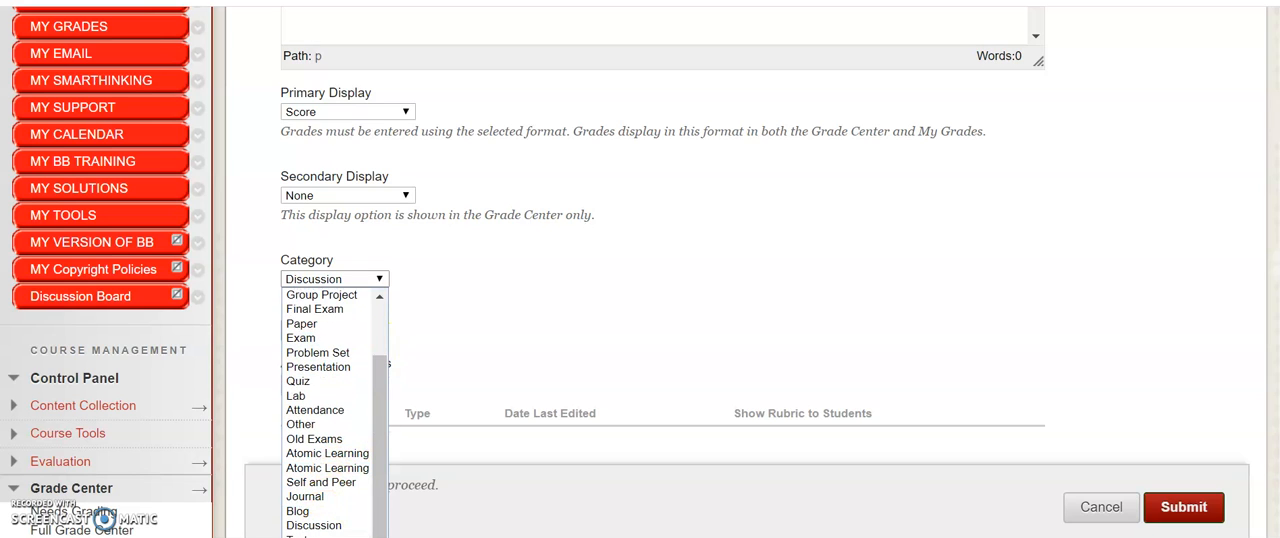
{"action": "left_click", "coordinate": [330, 537]}
{"action": "left_click", "coordinate": [491, 302]}
{"action": "left_click", "coordinate": [617, 320]}
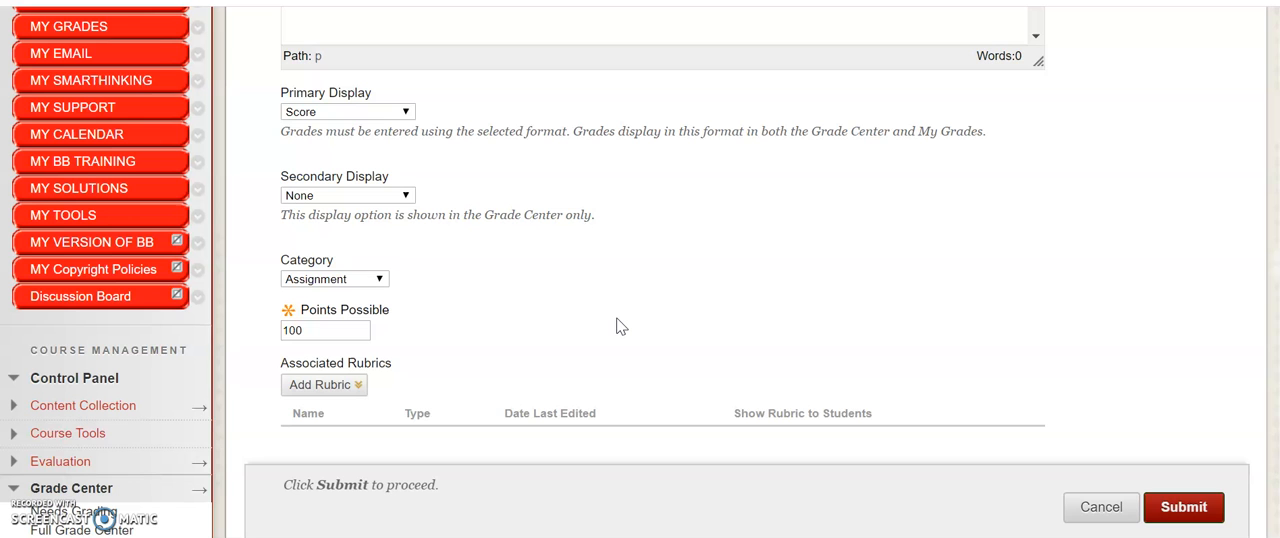
Review the Q/A column's item name, Grade Center Name and Description fields
{"action": "left_click_drag", "start_coordinate": [1279, 325], "coordinate": [1266, 161]}
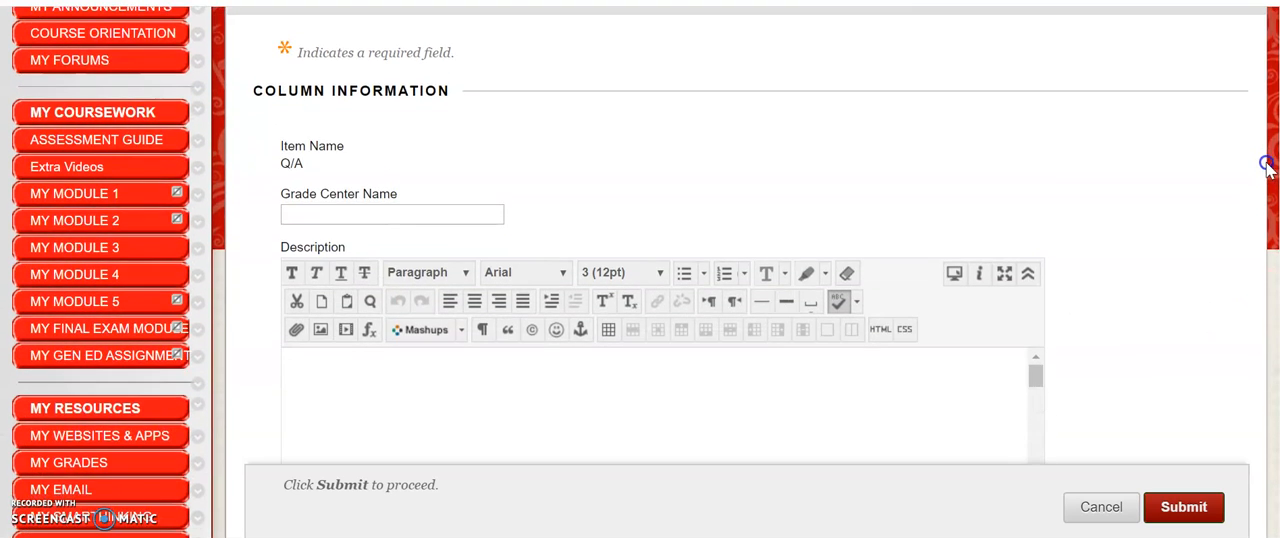
{"action": "left_click", "coordinate": [314, 219]}
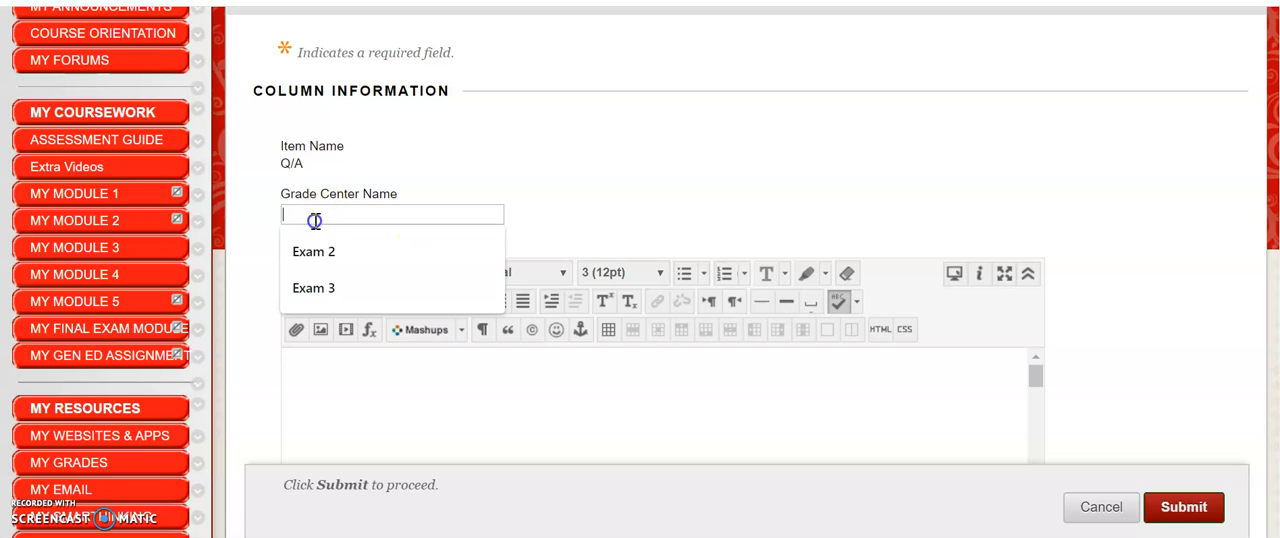
{"action": "left_click", "coordinate": [288, 165]}
{"action": "left_click", "coordinate": [305, 212]}
{"action": "left_click", "coordinate": [334, 387]}
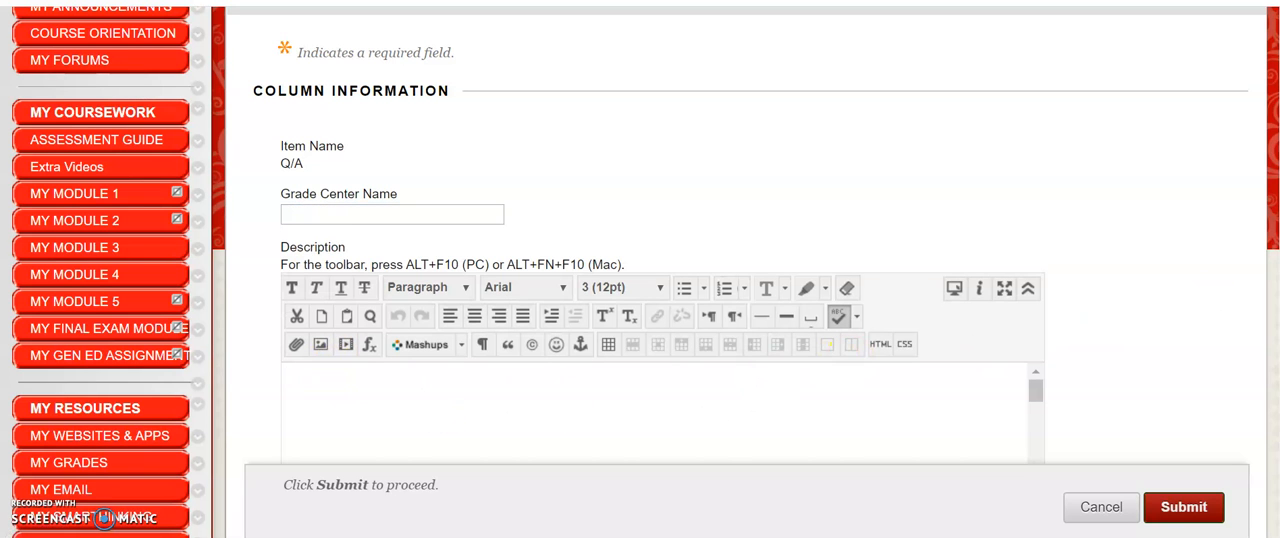
Set the Q/A column's option for showing statistics to students in My Grades to No and submit the column settings
{"action": "scroll", "coordinate": [640, 300], "scroll_direction": "down", "scroll_amount": 8}
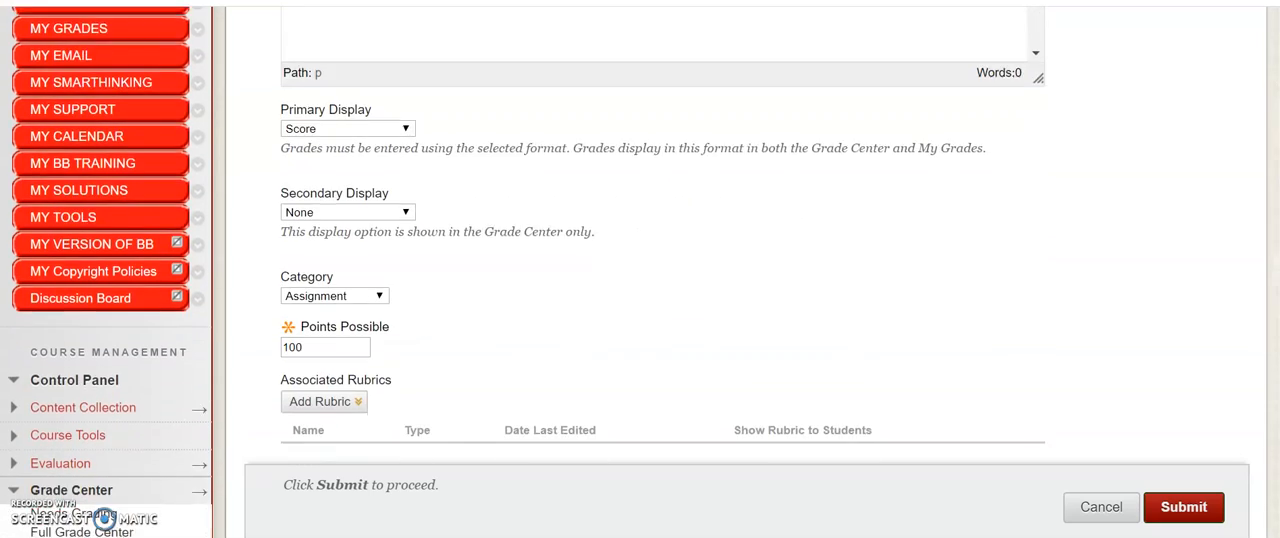
{"action": "scroll", "coordinate": [640, 300], "scroll_direction": "down", "scroll_amount": 4}
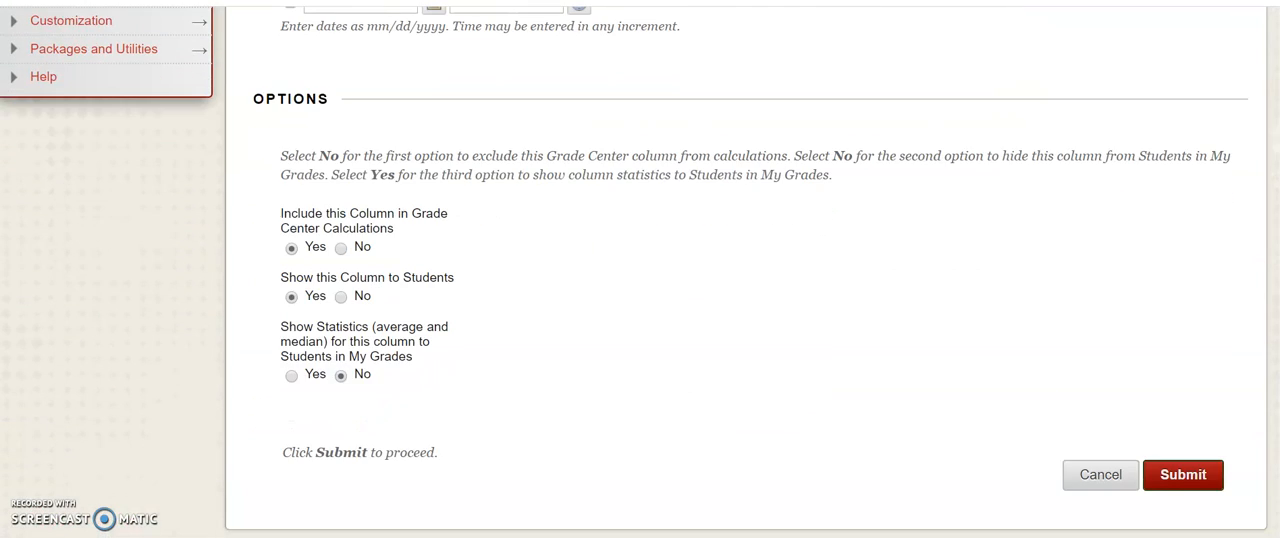
{"action": "scroll", "coordinate": [640, 300], "scroll_direction": "up", "scroll_amount": 1}
{"action": "scroll", "coordinate": [640, 300], "scroll_direction": "down", "scroll_amount": 1}
{"action": "left_click", "coordinate": [292, 377]}
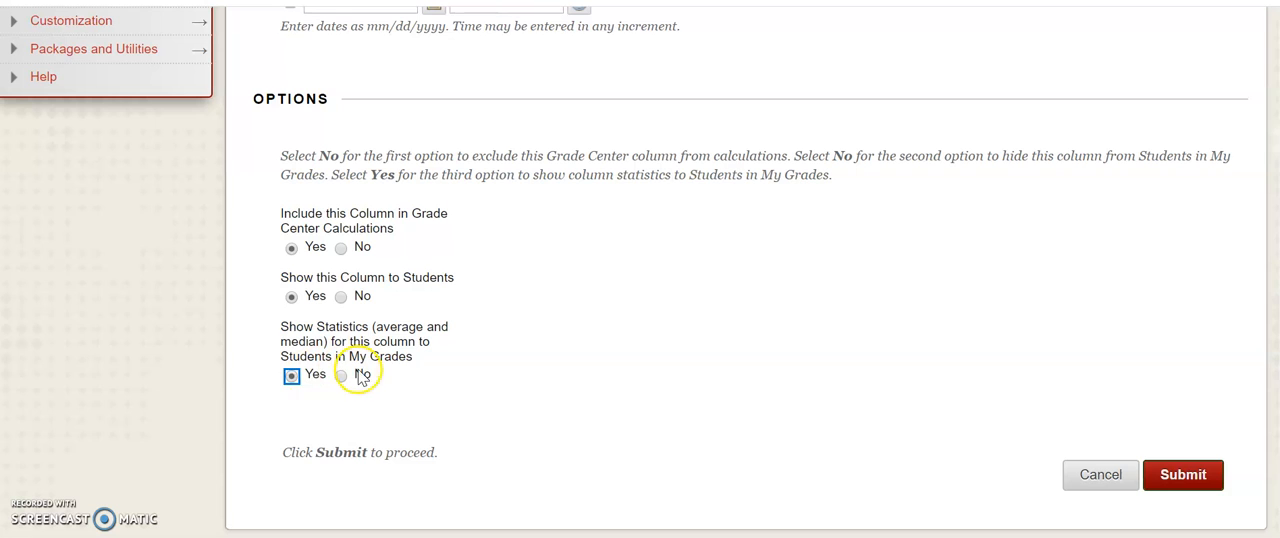
{"action": "left_click", "coordinate": [341, 376]}
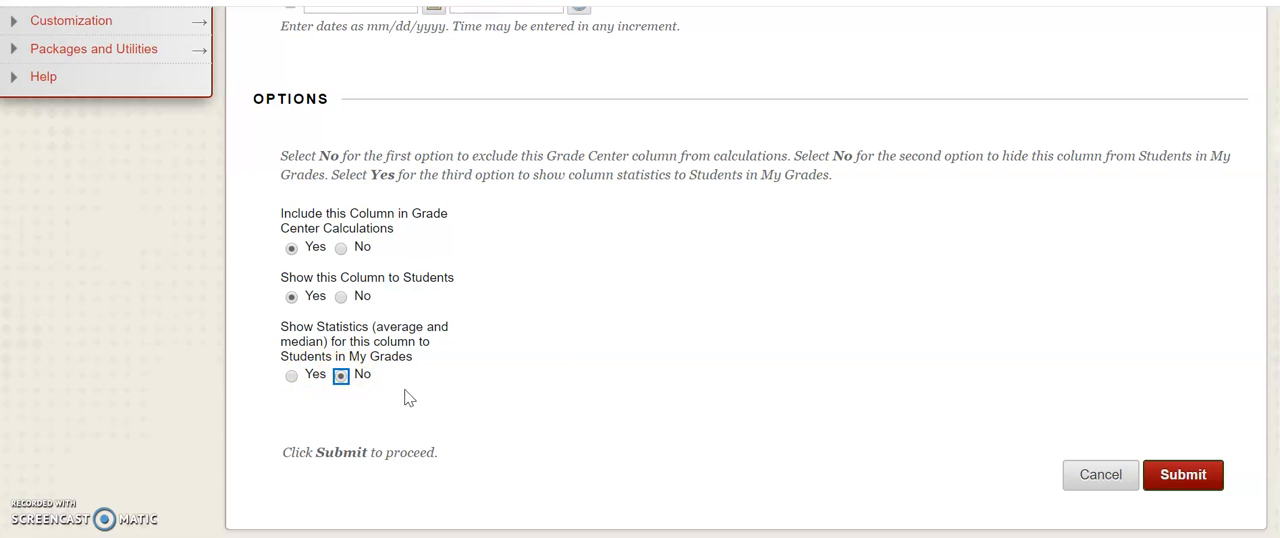
{"action": "left_click", "coordinate": [1180, 477]}
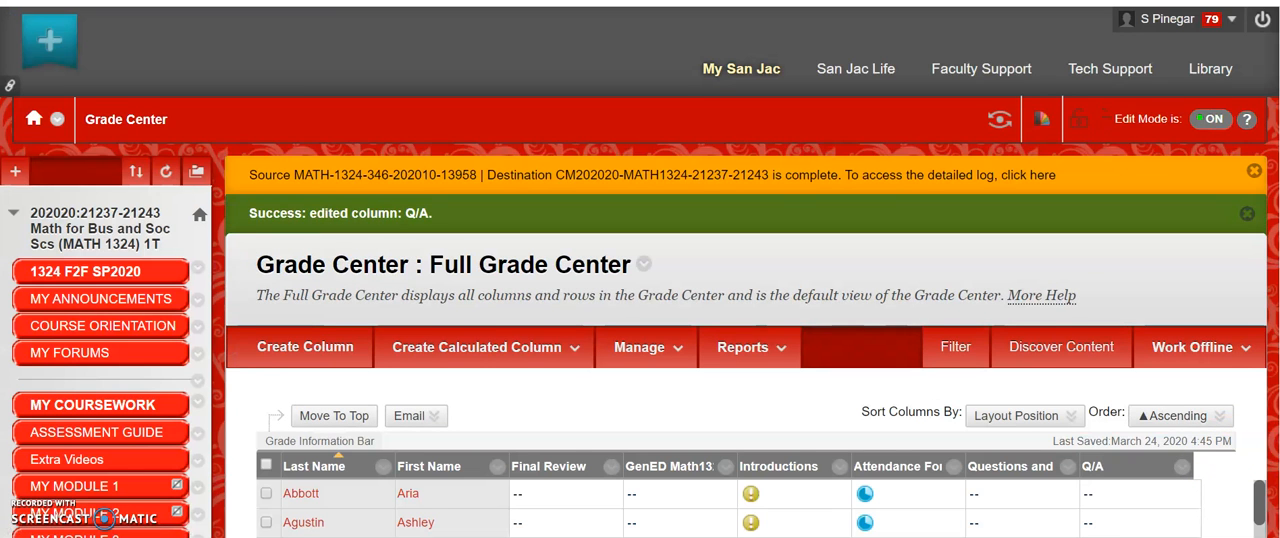
Examine the available actions for the Q/A column in the Full Grade Center
{"action": "scroll", "coordinate": [1170, 150], "scroll_direction": "down", "scroll_amount": 4}
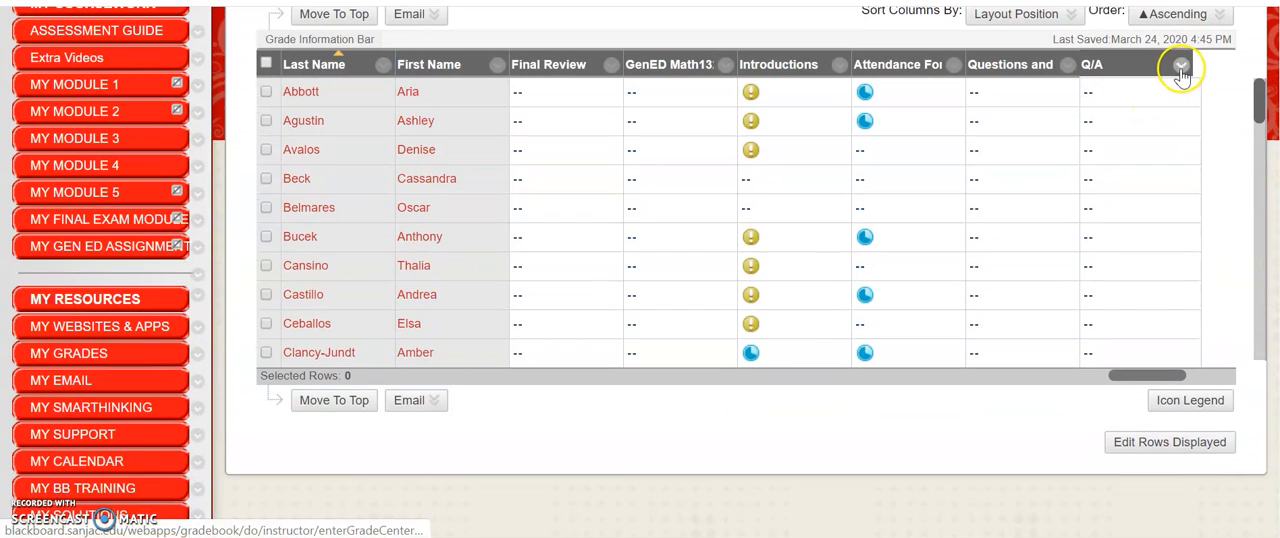
{"action": "left_click", "coordinate": [1181, 66]}
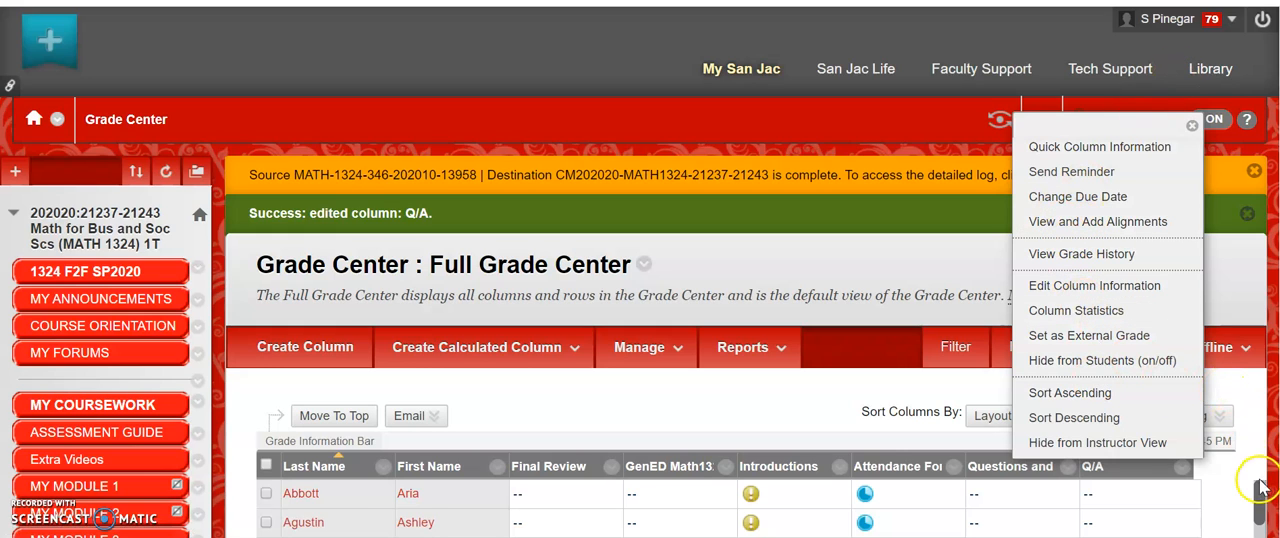
{"action": "left_click", "coordinate": [1224, 486]}
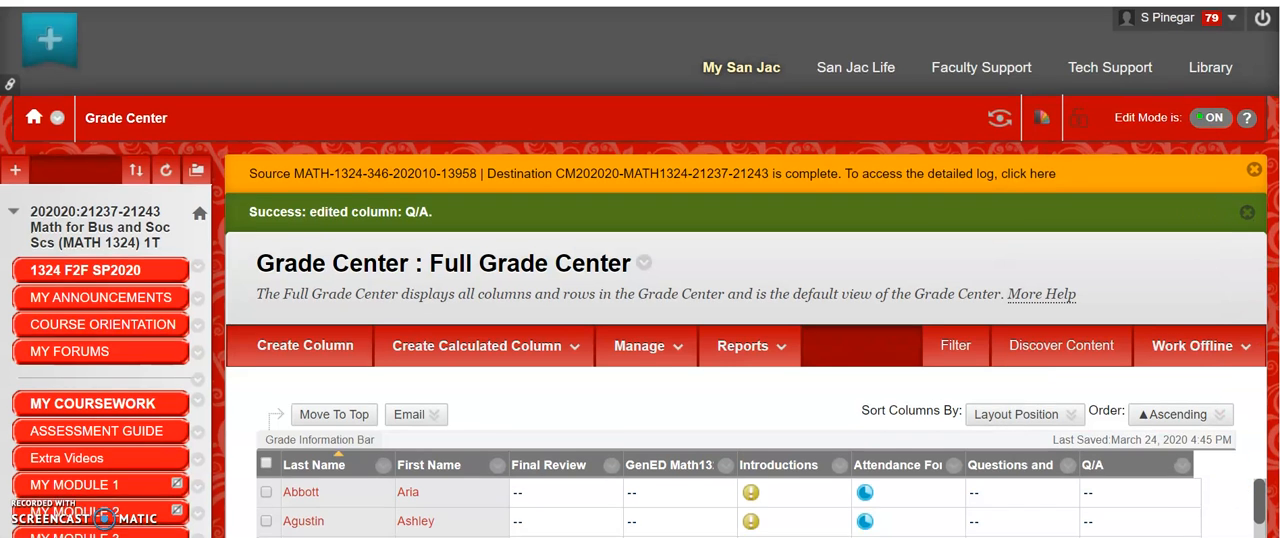
Go to the course forums and delete the Q/A forum, accepting the erasure of all its threads
{"action": "scroll", "coordinate": [1272, 285], "scroll_direction": "down", "scroll_amount": 3}
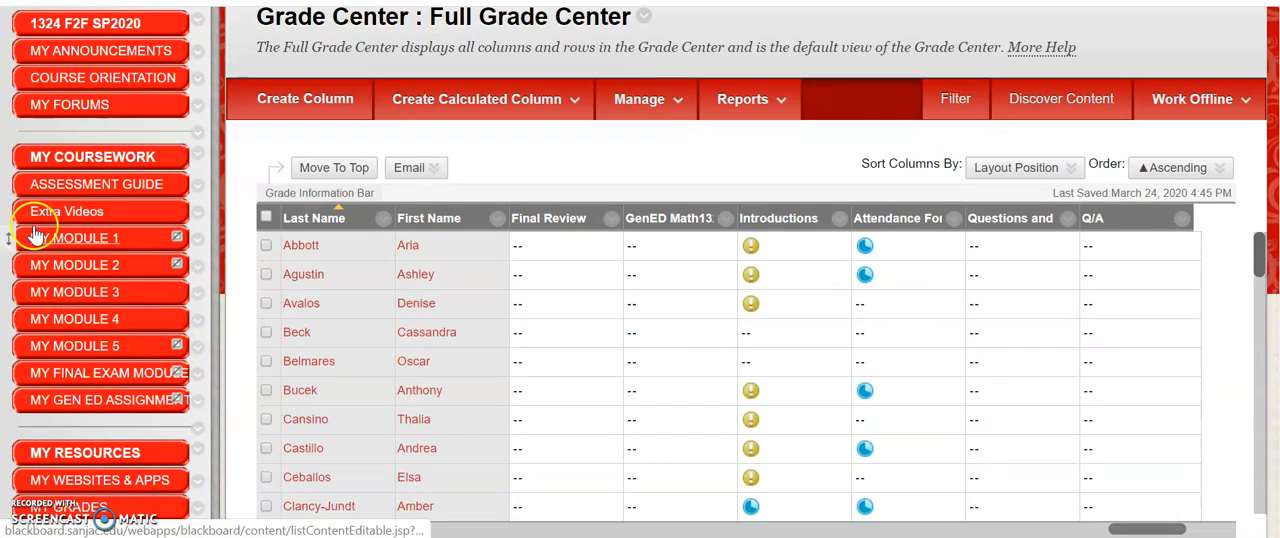
{"action": "left_click", "coordinate": [70, 105]}
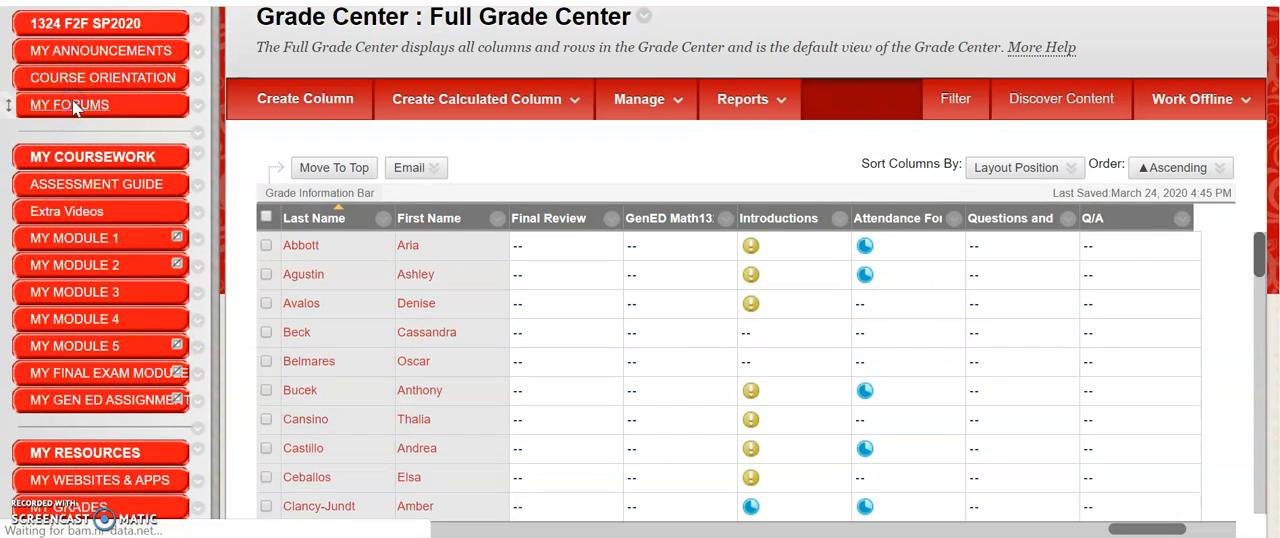
{"action": "scroll", "coordinate": [640, 300], "scroll_direction": "down", "scroll_amount": 10}
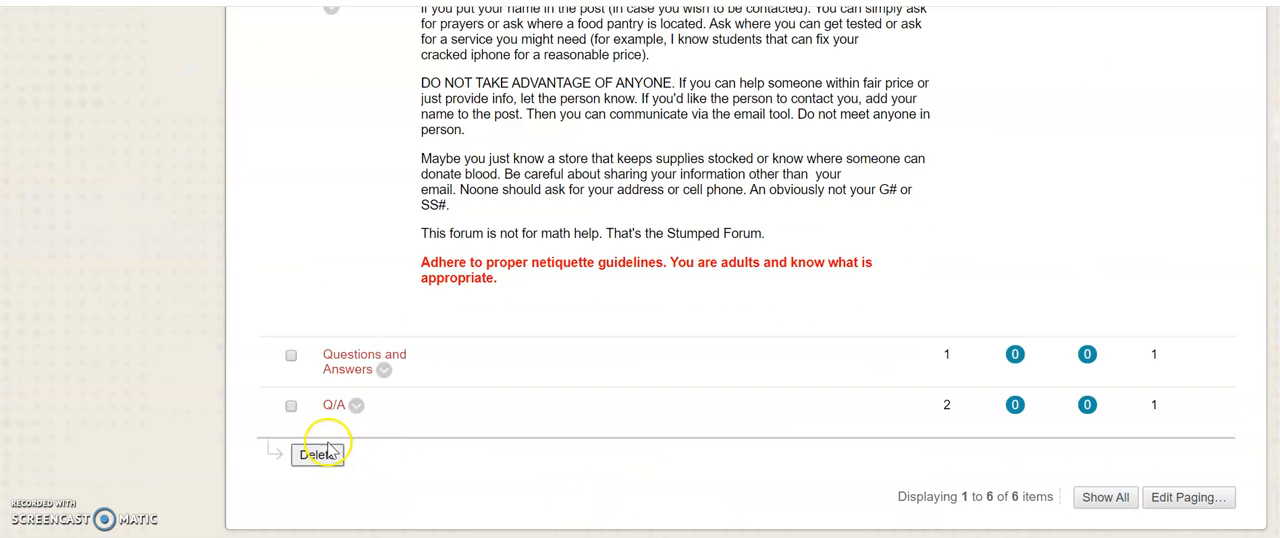
{"action": "left_click", "coordinate": [356, 406]}
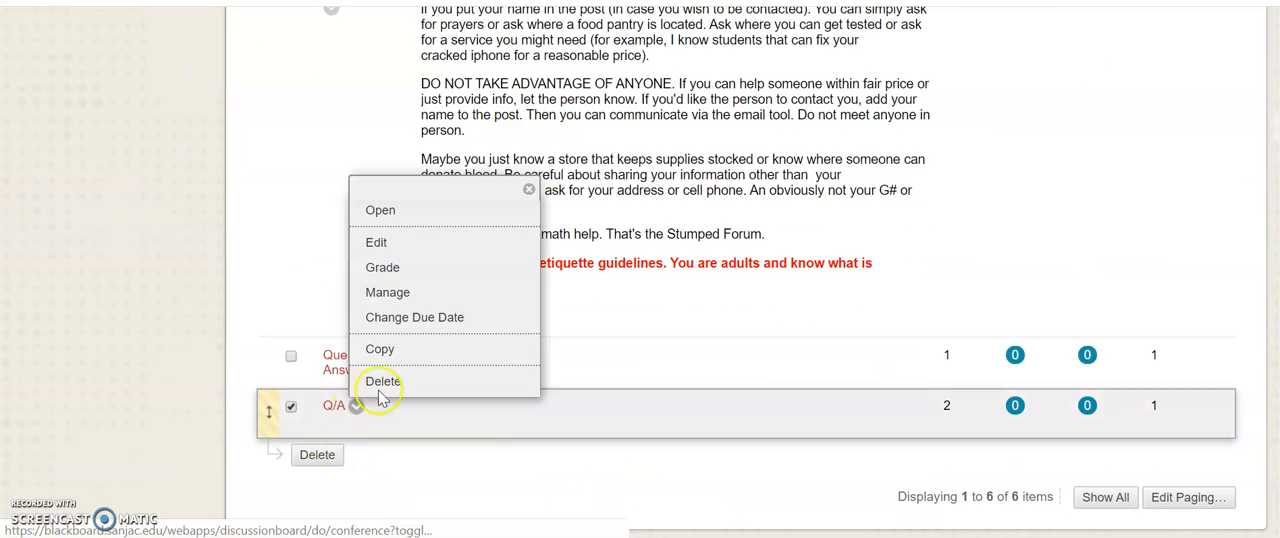
{"action": "left_click", "coordinate": [383, 380]}
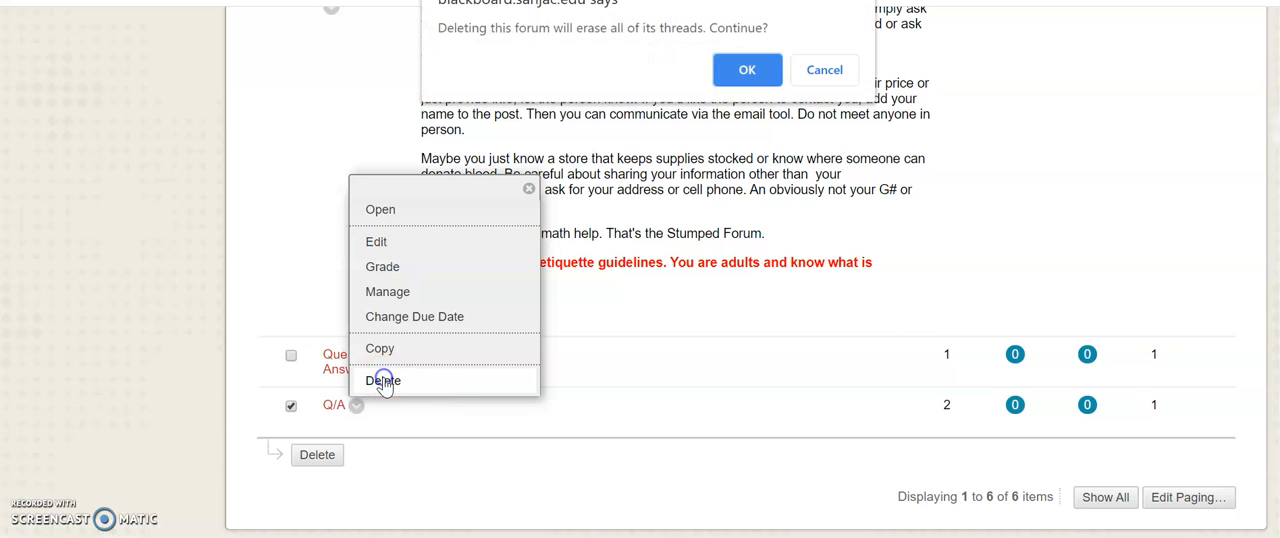
{"action": "left_click", "coordinate": [735, 68]}
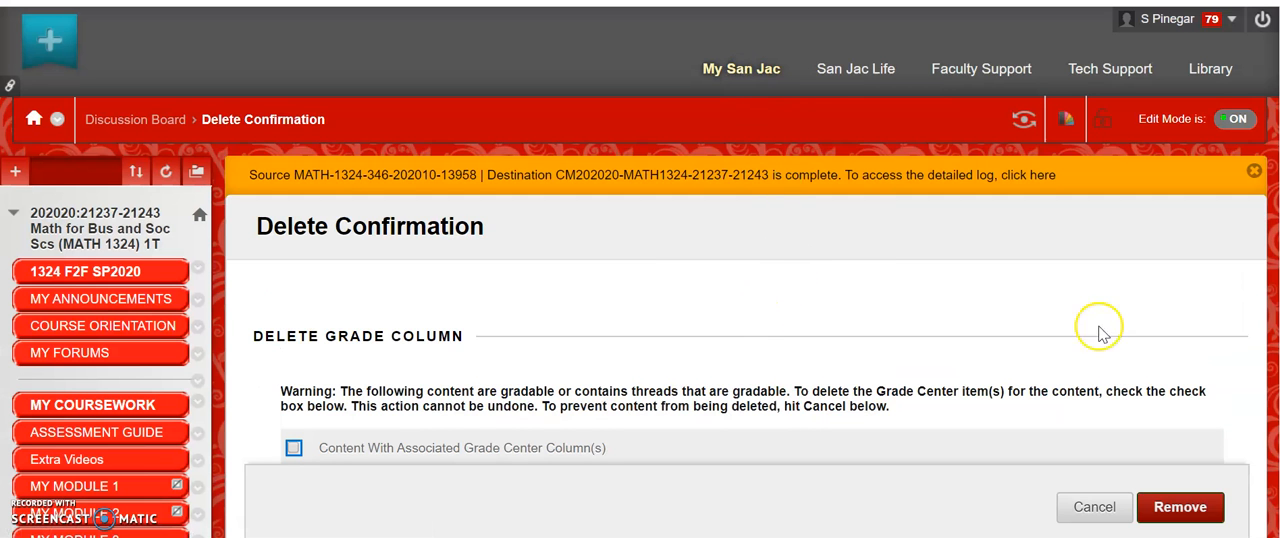
Include the Q/A forum's associated Grade Center column in the deletion and confirm the removal
{"action": "scroll", "coordinate": [1100, 329], "scroll_direction": "down", "scroll_amount": 3}
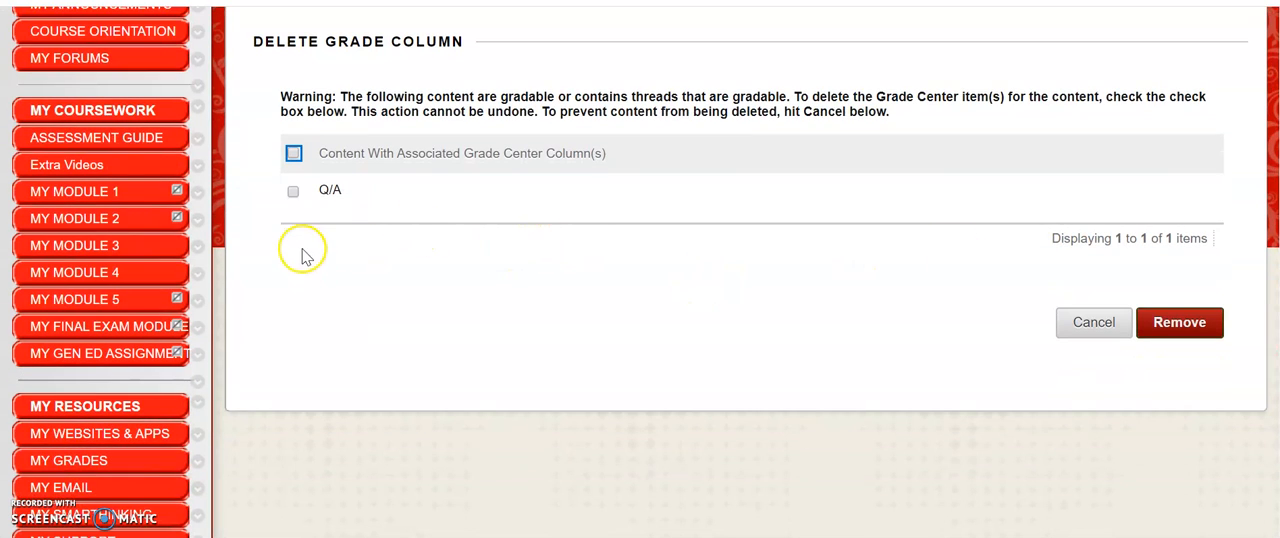
{"action": "left_click", "coordinate": [293, 156]}
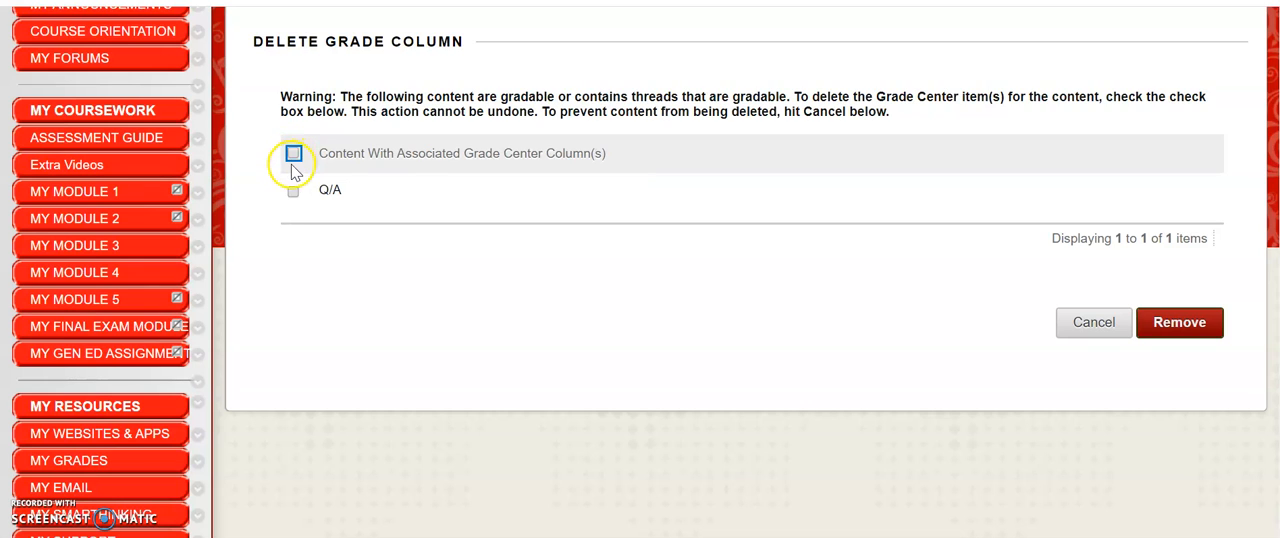
{"action": "left_click", "coordinate": [293, 156]}
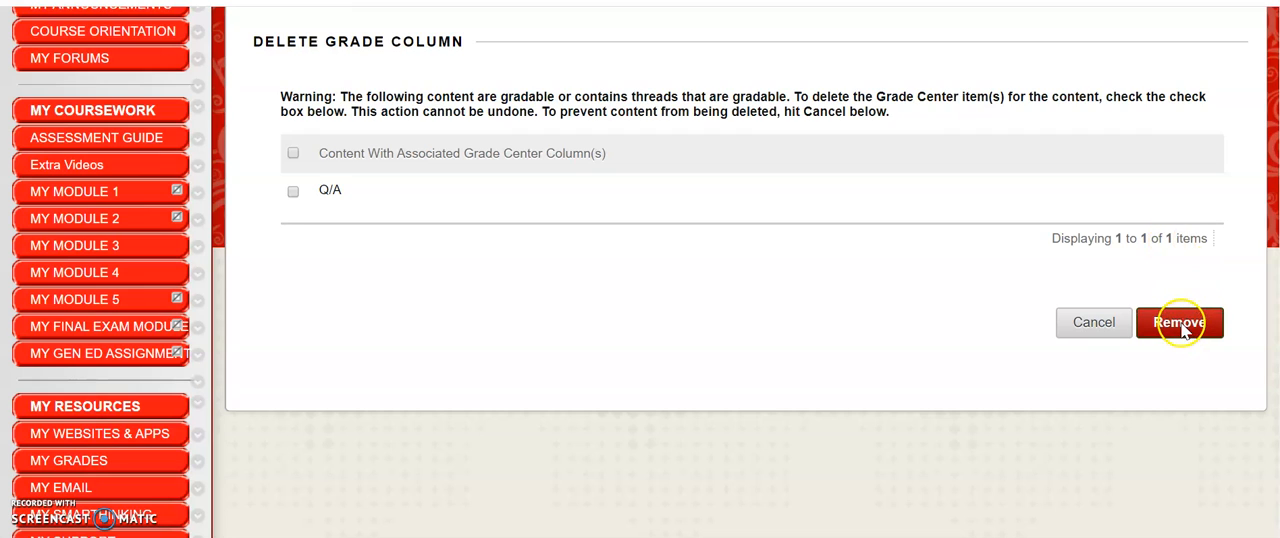
{"action": "left_click", "coordinate": [292, 154]}
{"action": "left_click", "coordinate": [1188, 326]}
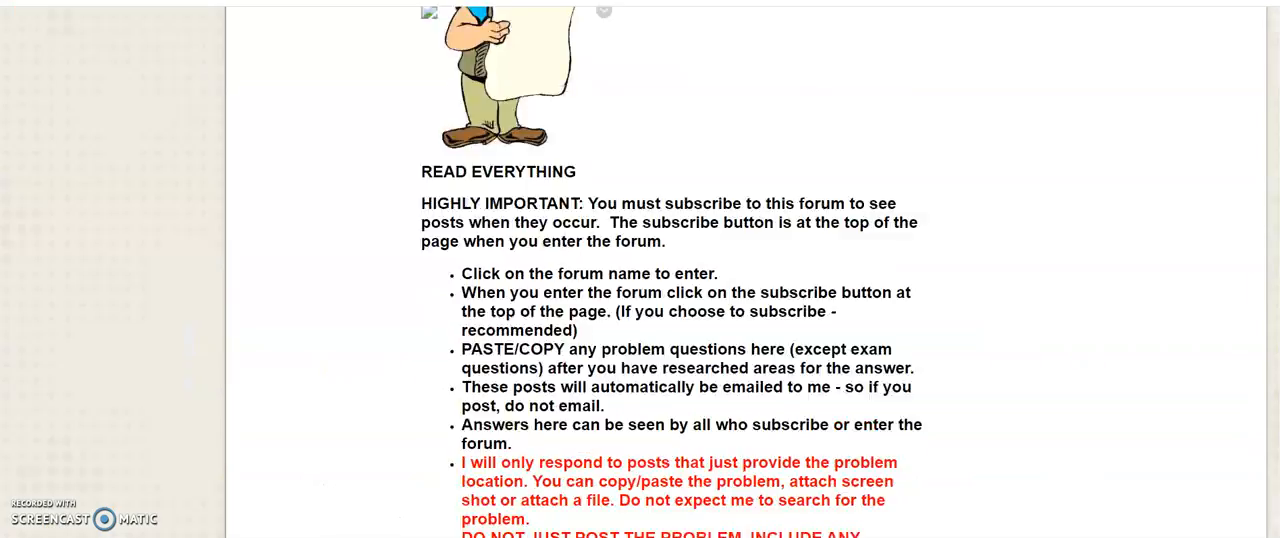
Delete the Questions and Answers forum with all its threads and its associated Grade Center column
{"action": "scroll", "coordinate": [745, 270], "scroll_direction": "down", "scroll_amount": 10}
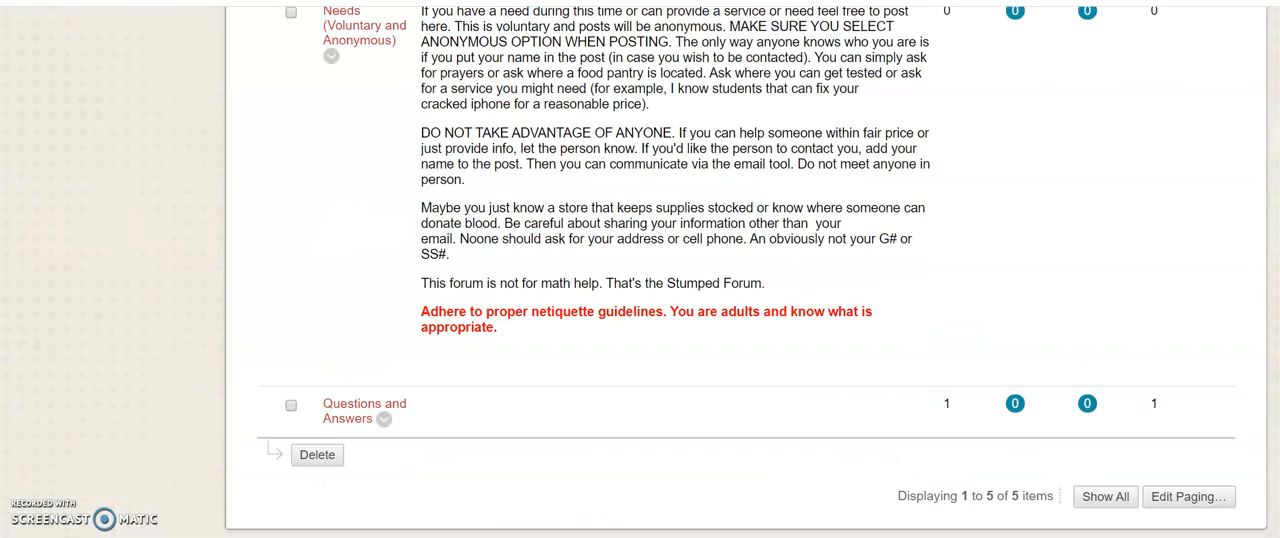
{"action": "left_click", "coordinate": [384, 419]}
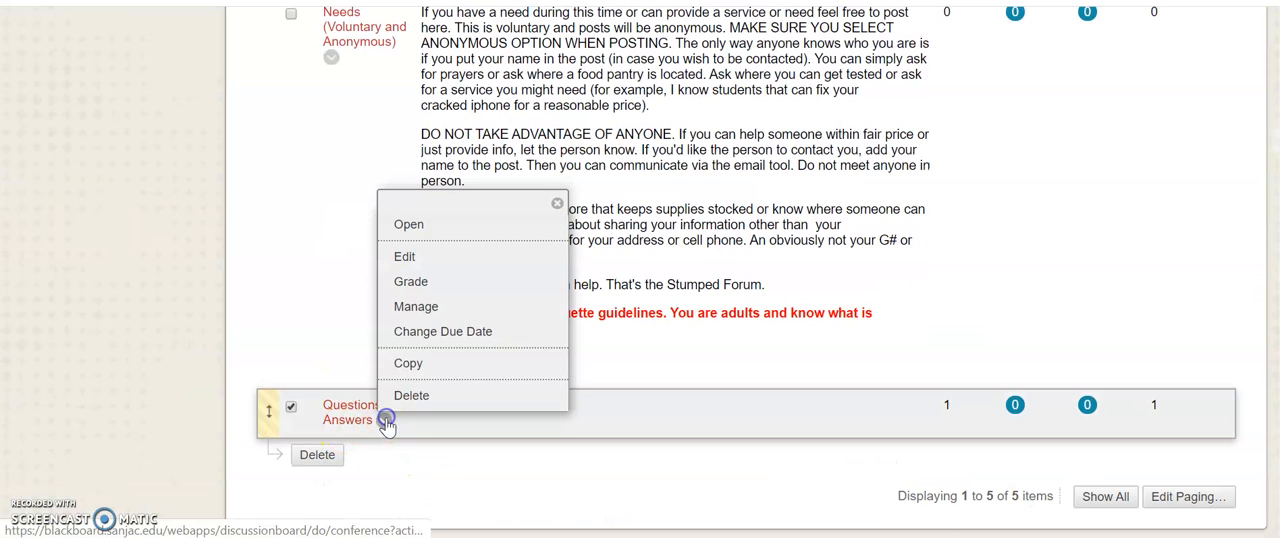
{"action": "left_click", "coordinate": [438, 396]}
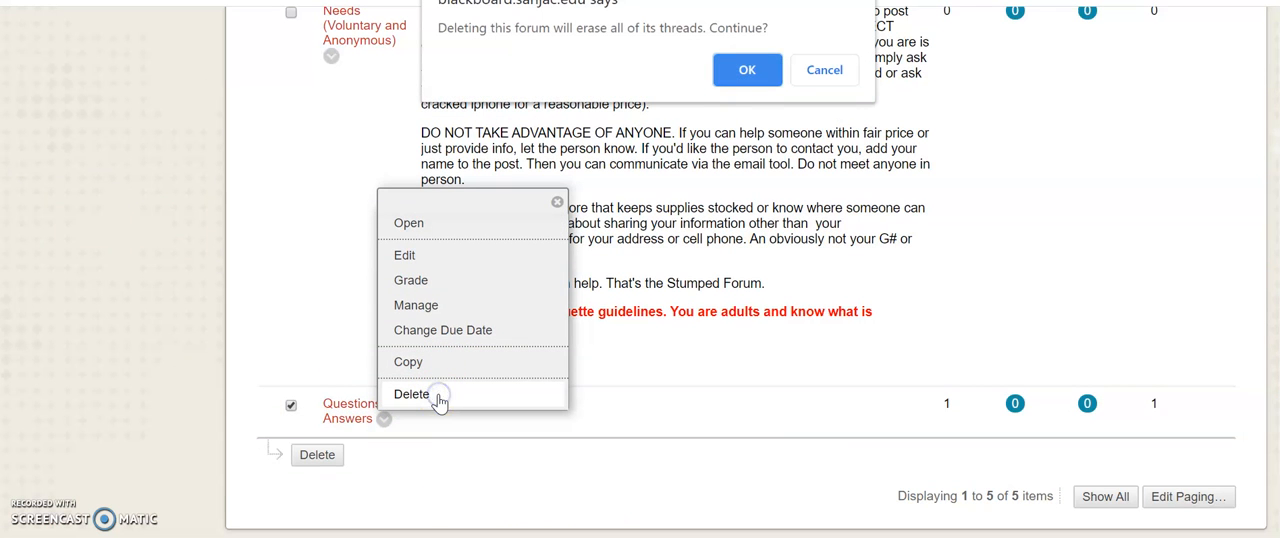
{"action": "left_click", "coordinate": [748, 67]}
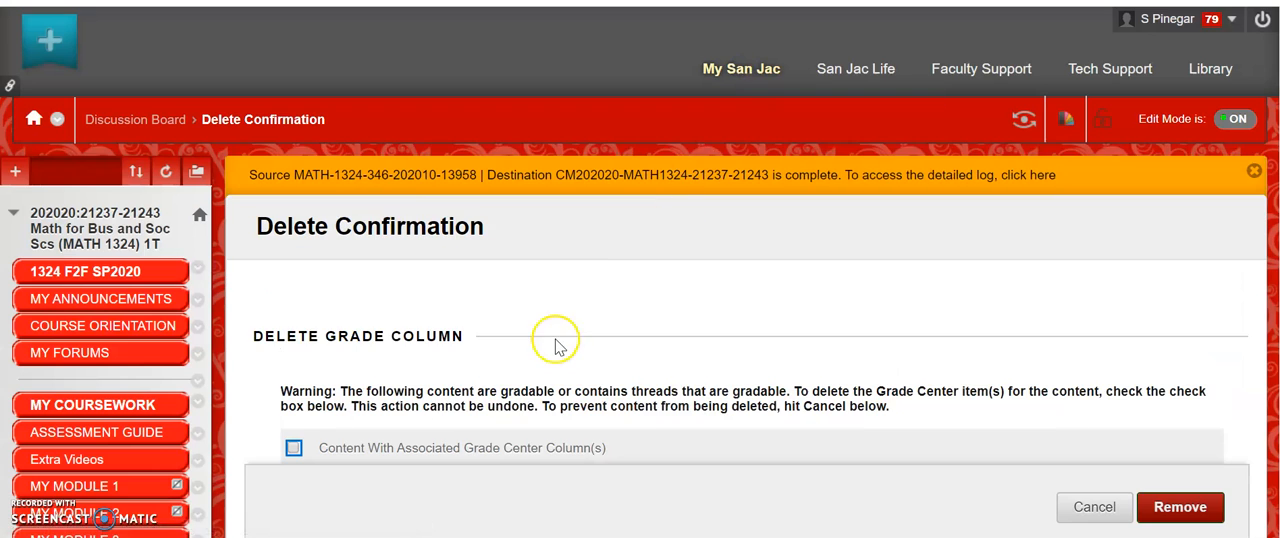
{"action": "scroll", "coordinate": [745, 360], "scroll_direction": "down", "scroll_amount": 2}
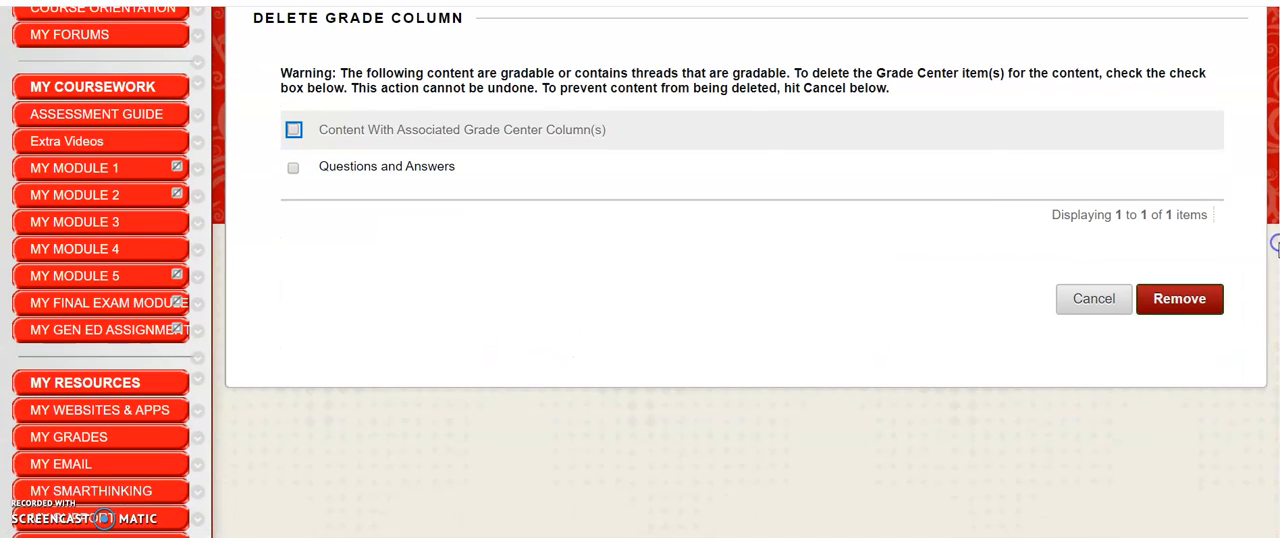
{"action": "left_click", "coordinate": [294, 130]}
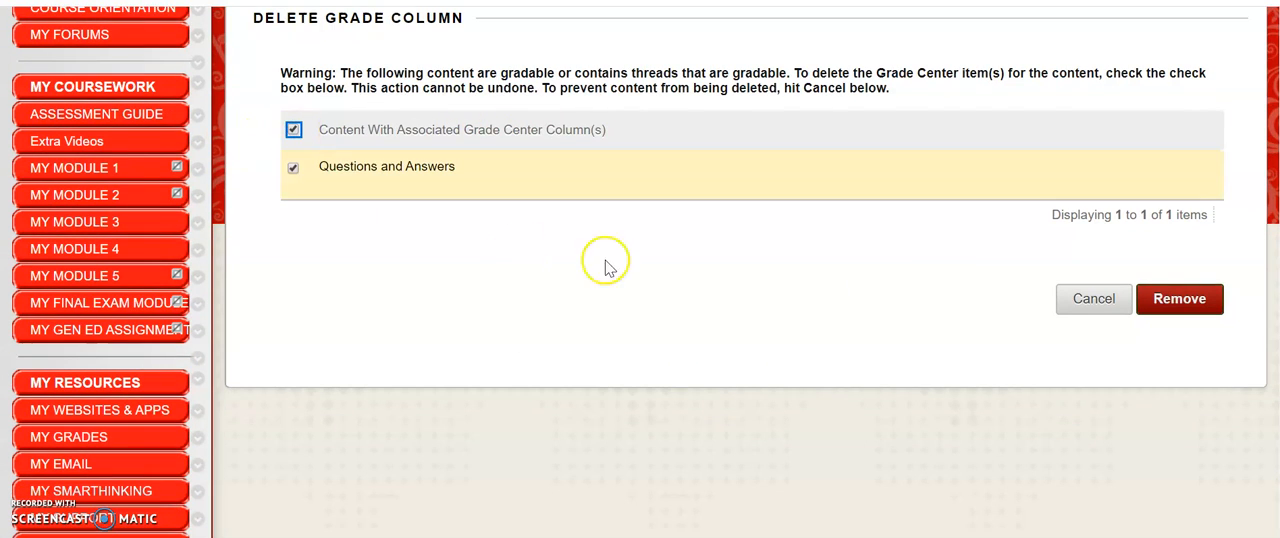
{"action": "left_click", "coordinate": [1182, 298]}
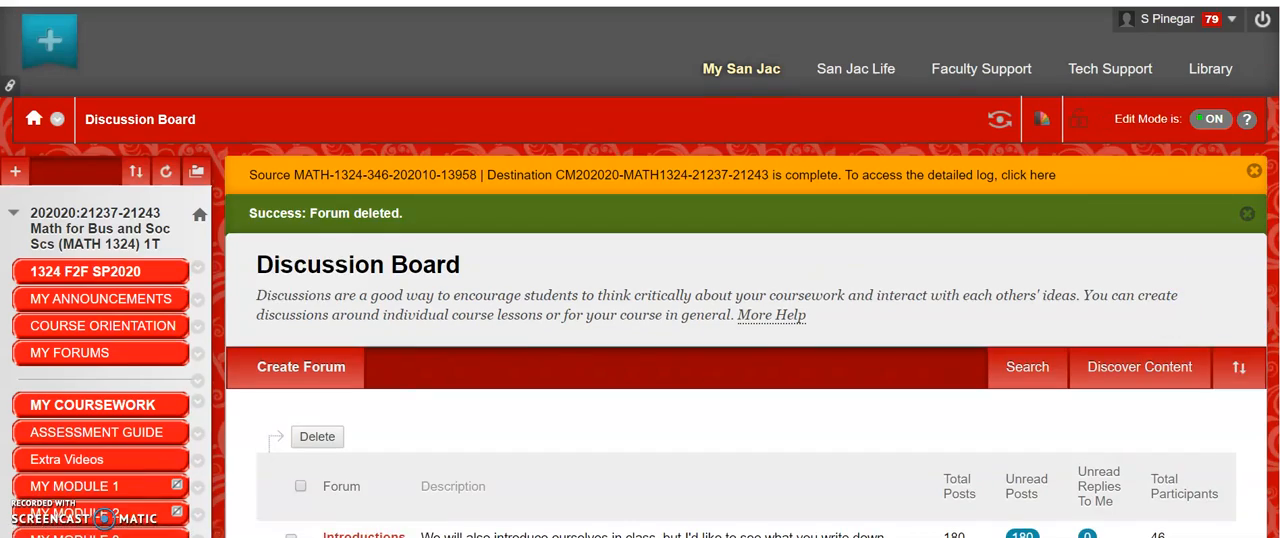
{"action": "scroll", "coordinate": [745, 360], "scroll_direction": "down", "scroll_amount": 15}
{"action": "scroll", "coordinate": [745, 300], "scroll_direction": "down", "scroll_amount": 10}
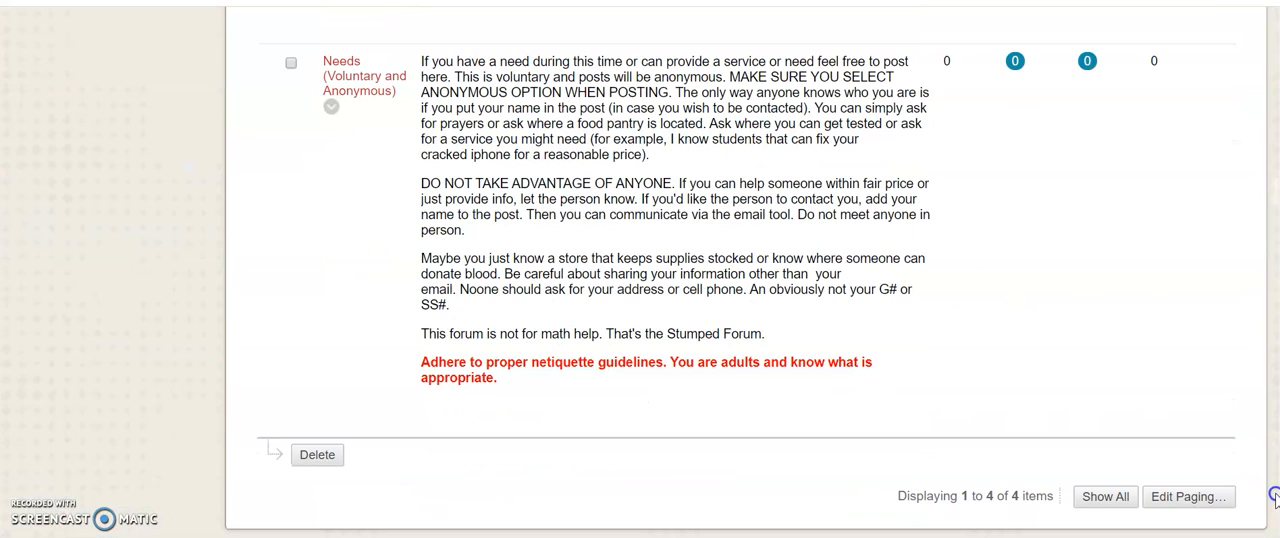